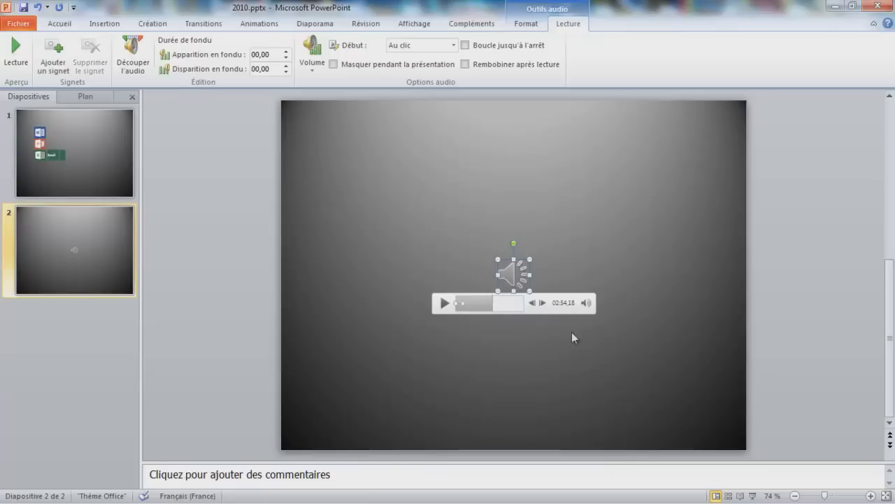
Step: Return the slide 2 audio clip to its beginning and review its start, playback and formatting options
left_click(457, 304)
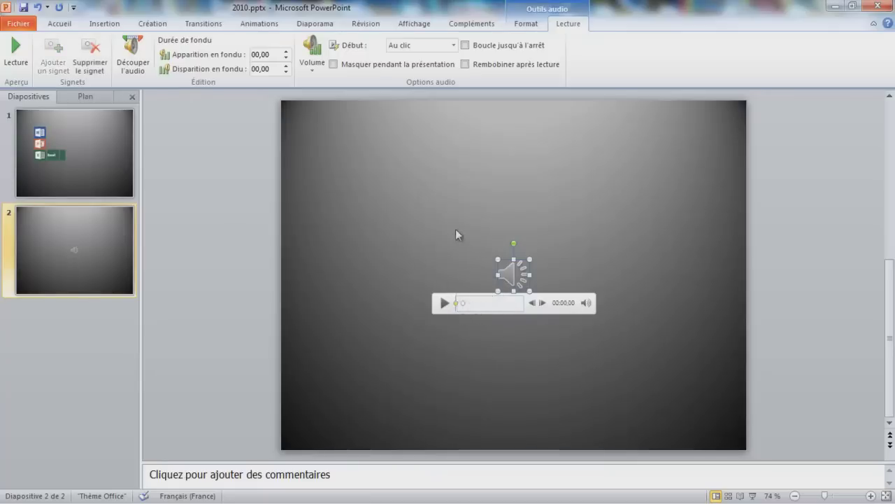
left_click(452, 46)
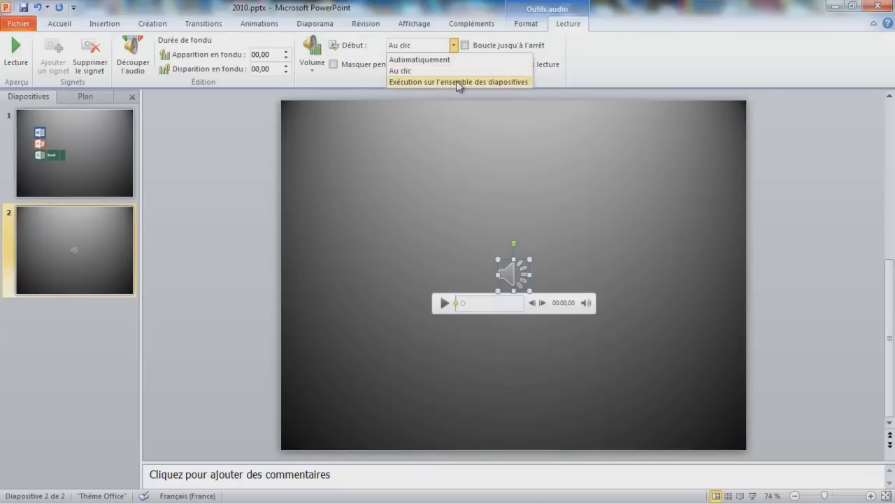
left_click(371, 85)
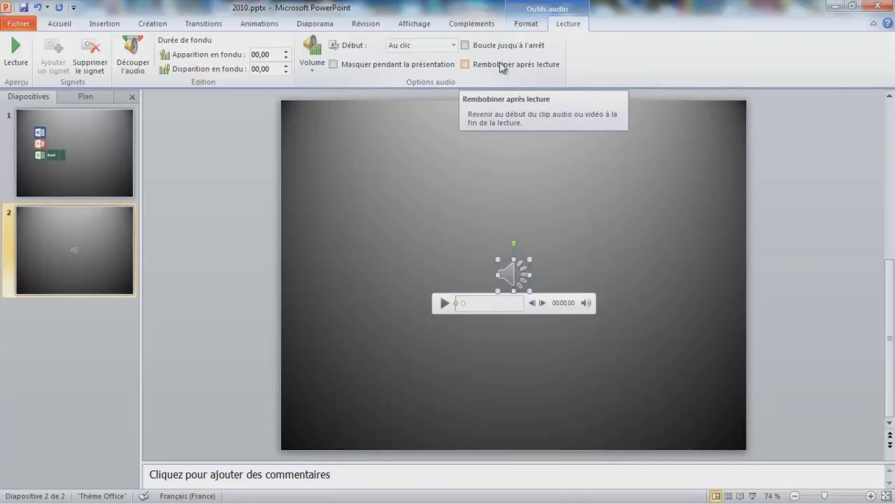
left_click(534, 26)
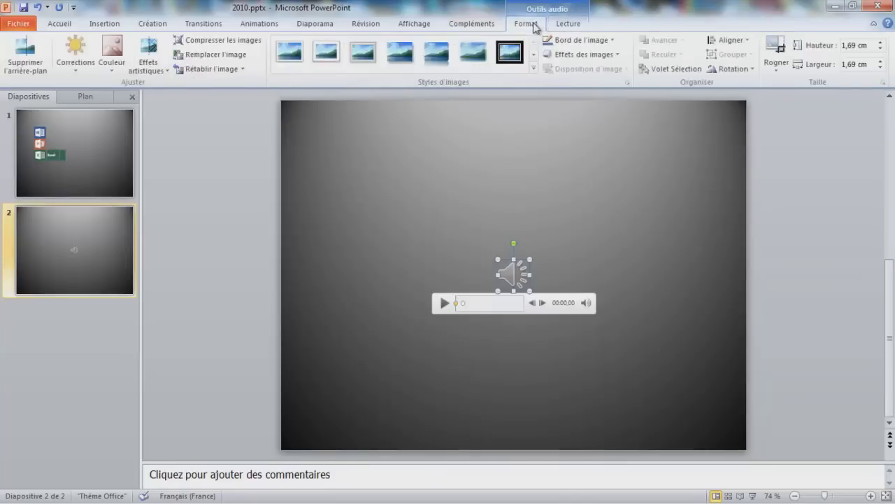
left_click(570, 25)
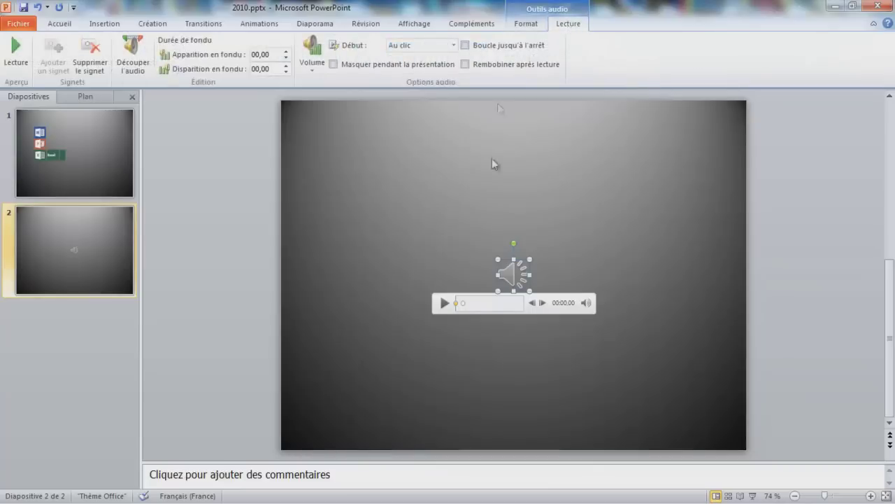
Step: Move the audio icon toward the upper left of slide 2 and save both 2010.pptx and 2007.pptx
left_click_drag(513, 273, 433, 199)
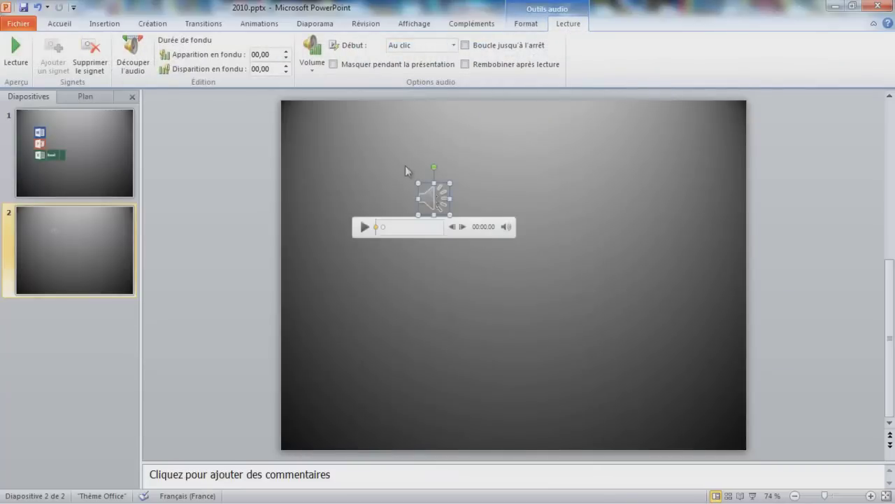
left_click(22, 10)
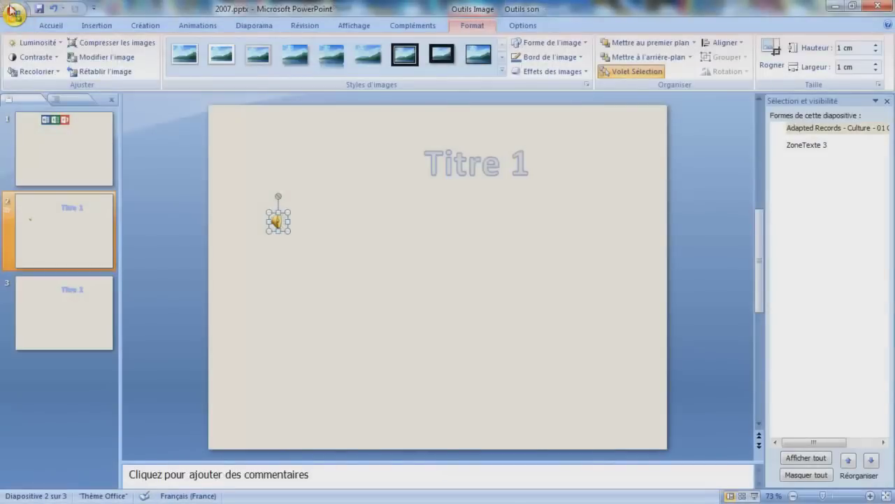
left_click(38, 9)
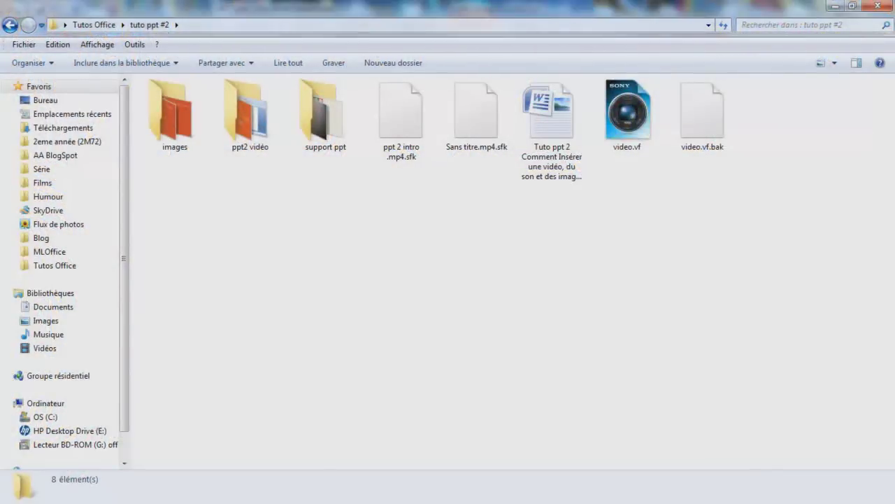
Step: Switch to Windows Explorer and open the support ppt folder inside tuto ppt #2
double_click(259, 130)
key("BackSpace")
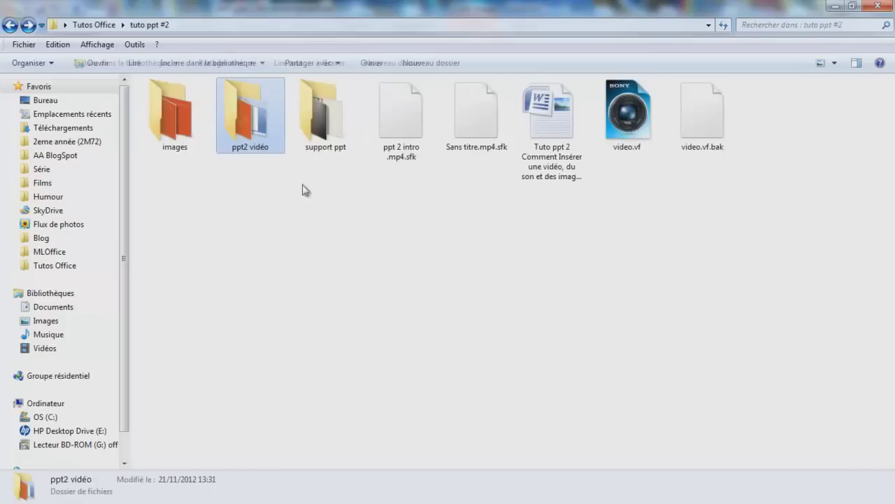
double_click(320, 122)
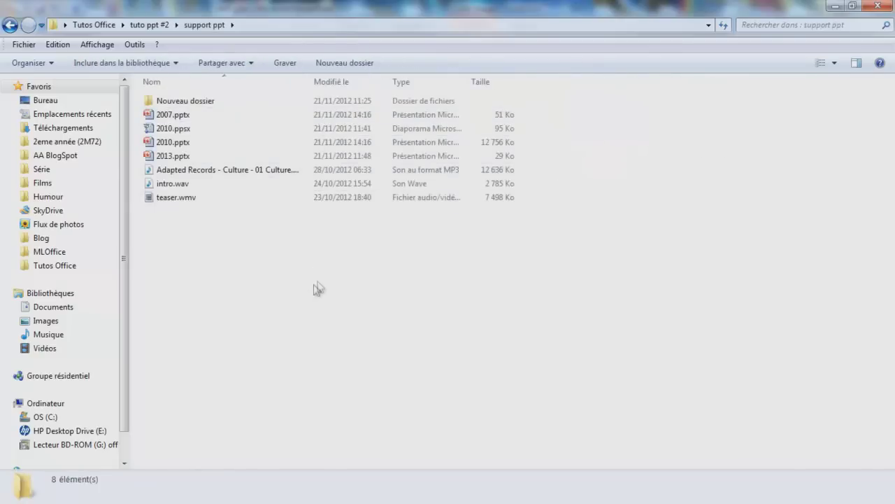
Step: Delete the slideshow file 2010.ppsx from the support ppt folder, sending it to the recycle bin
left_click(247, 117)
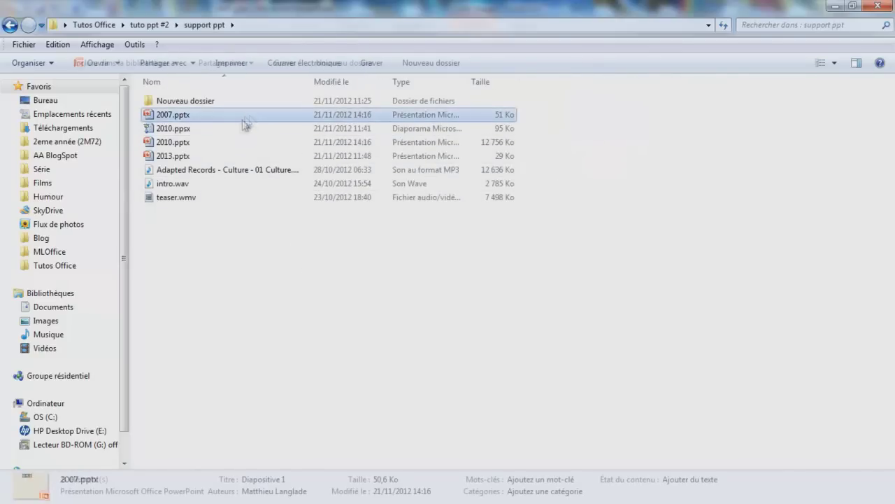
left_click(240, 128)
key("Delete")
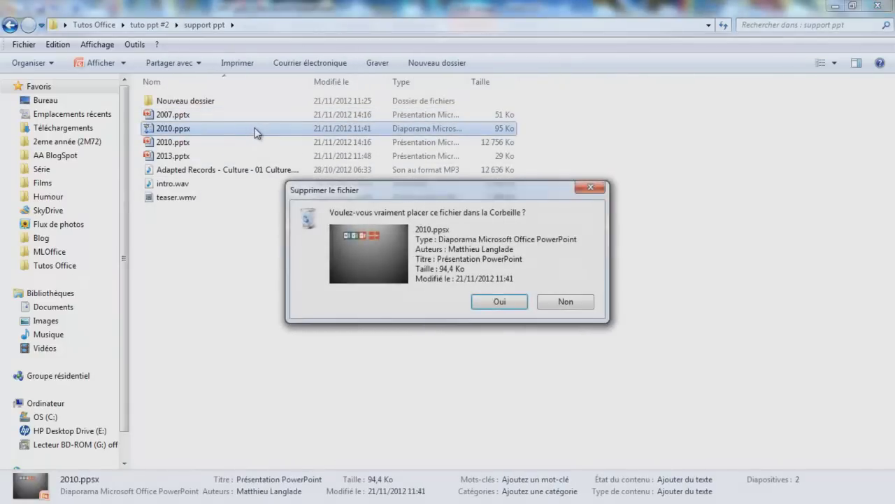
key("Return")
Step: Compare the file sizes of 2007.pptx, 2010.pptx and the Adapted Records - Culture MP3
left_click(248, 116)
left_click(251, 127, "ctrl")
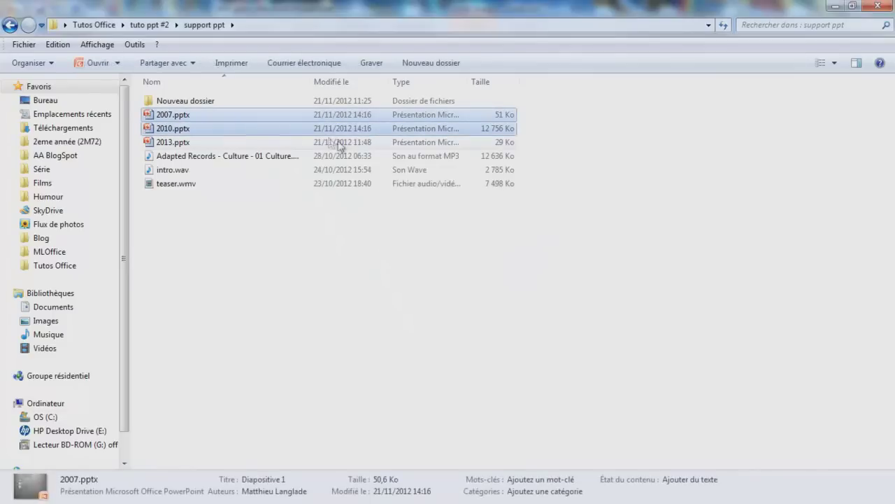
left_click(272, 157)
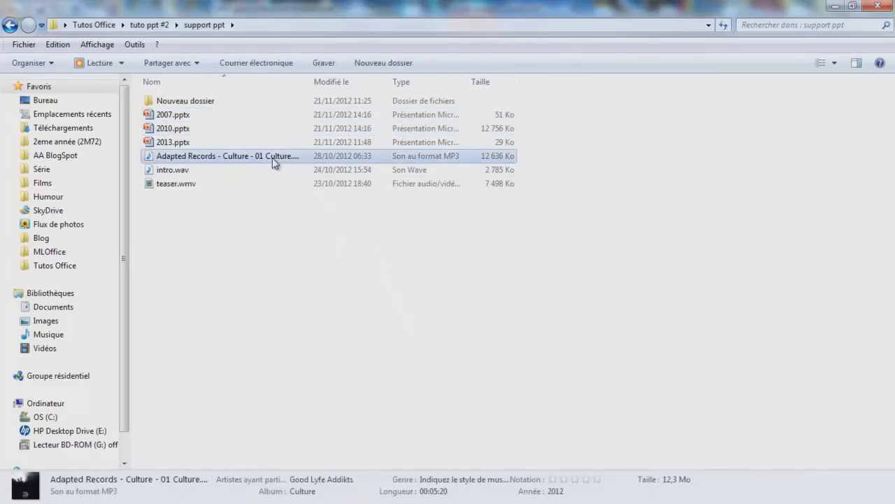
left_click(236, 116)
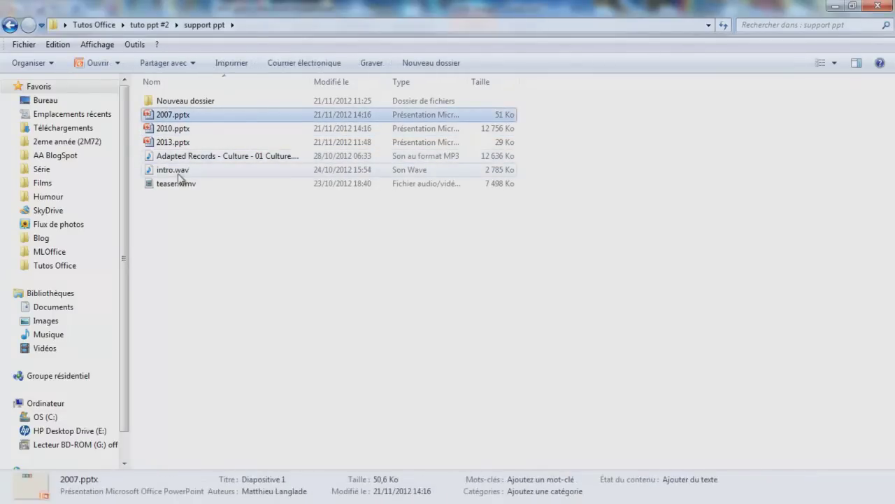
left_click(502, 129)
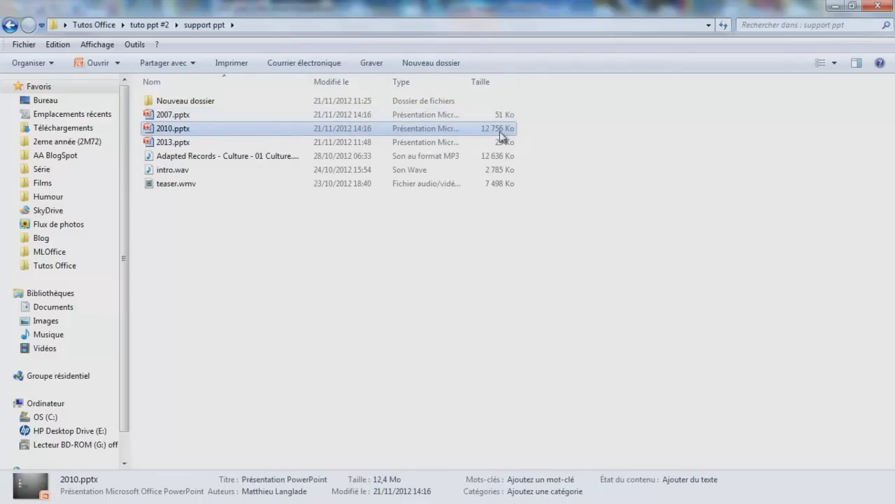
left_click(498, 154)
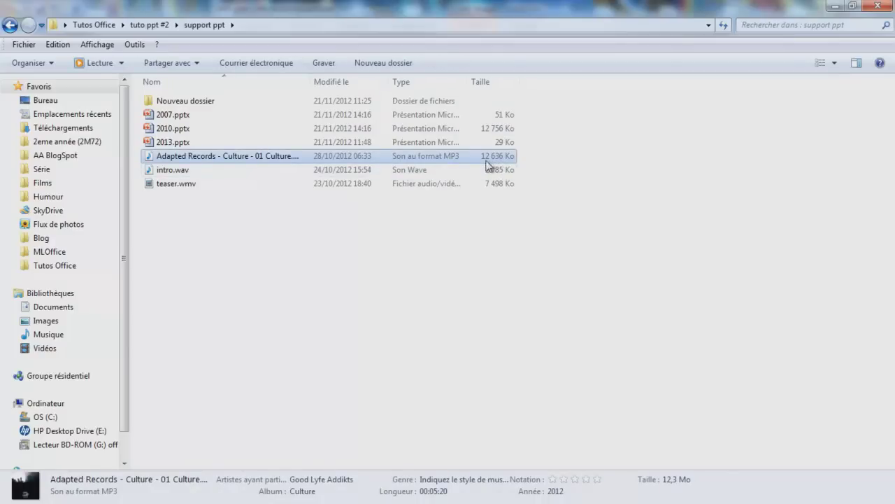
left_click(463, 130)
left_click(403, 154)
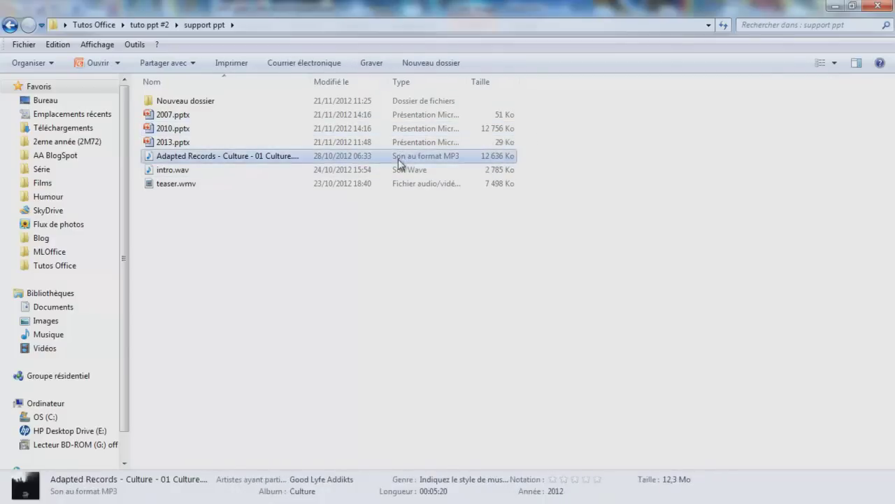
left_click(396, 132)
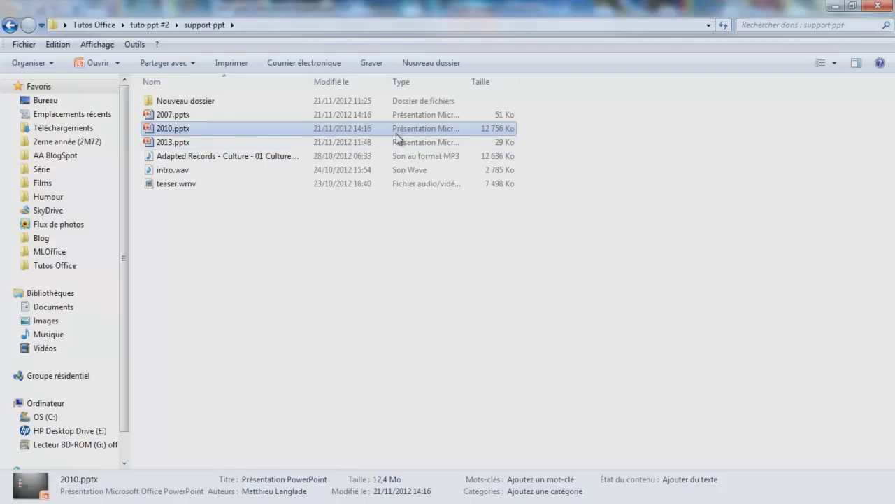
key("Up")
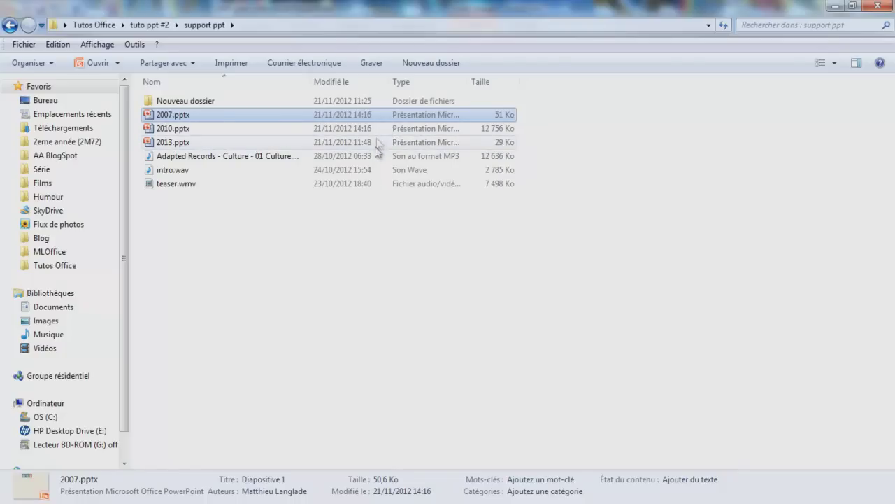
Step: Select 2007.pptx together with the Adapted Records - Culture MP3 and check the contents of Nouveau dossier
left_click(231, 158, "ctrl")
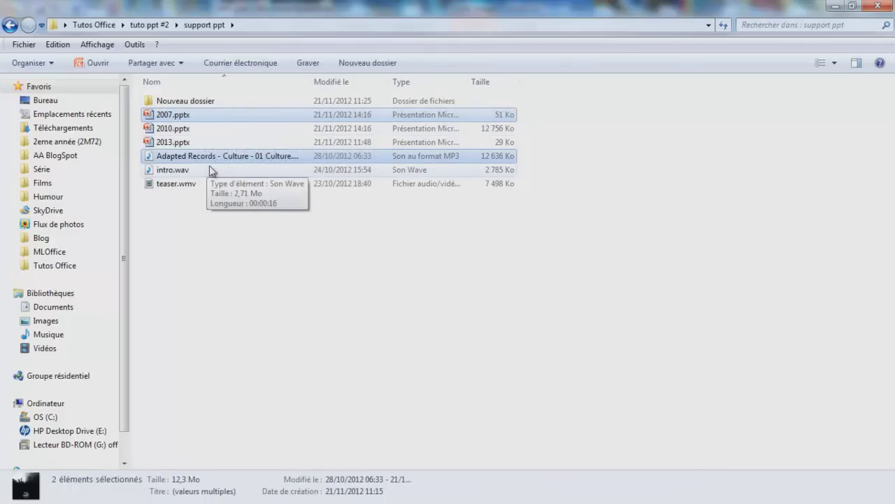
double_click(208, 100)
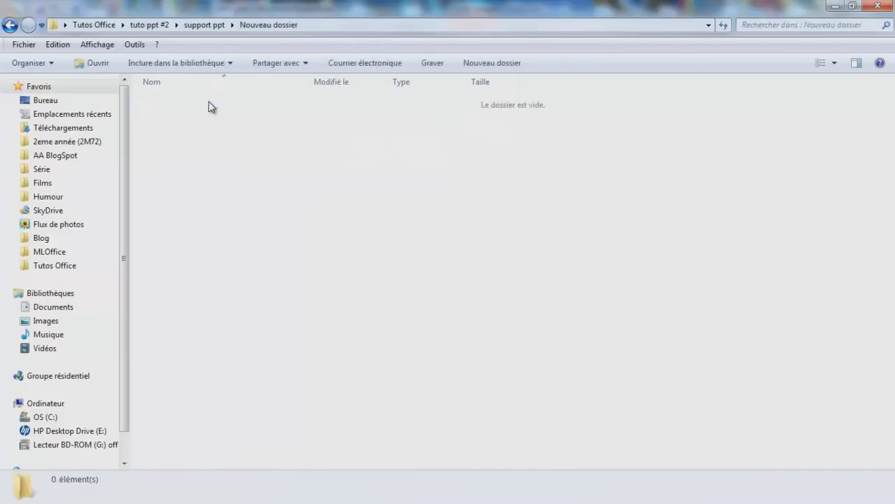
key("BackSpace")
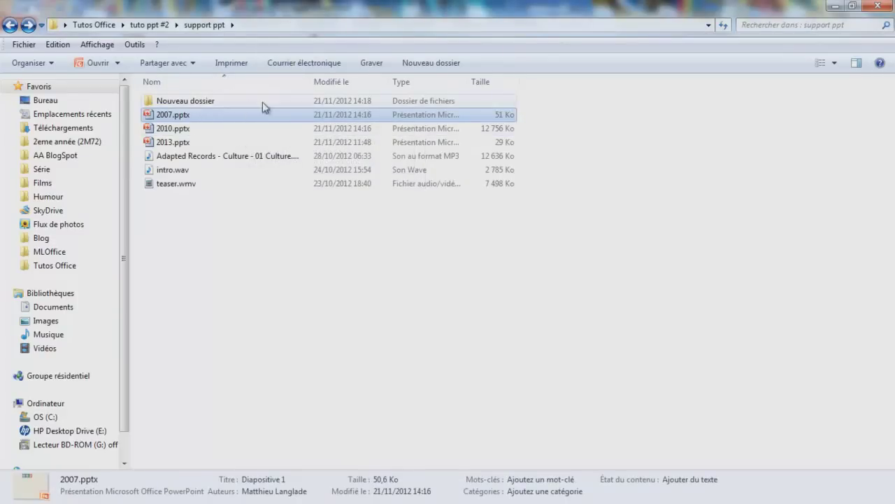
left_click(252, 120)
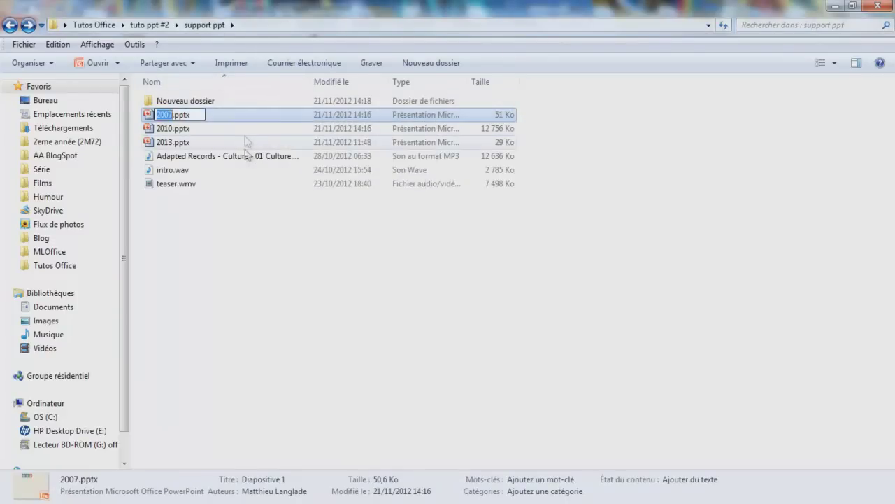
left_click(253, 114)
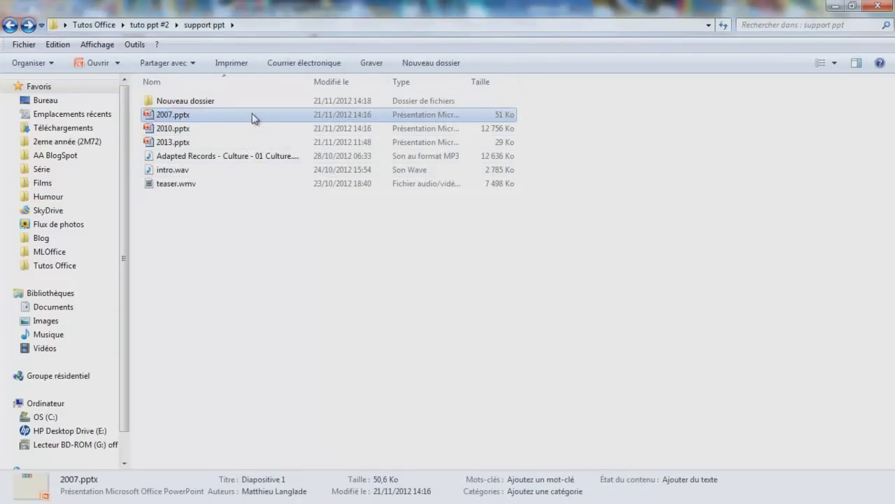
left_click(238, 155, "ctrl")
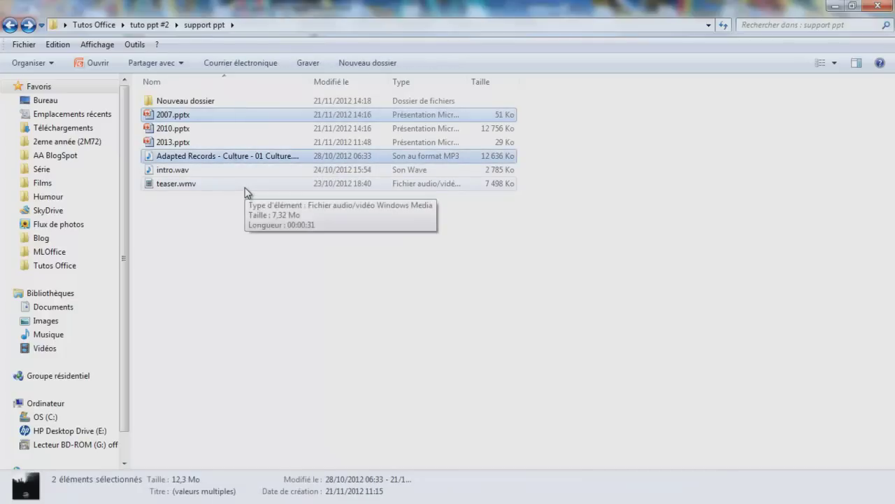
left_click(256, 120)
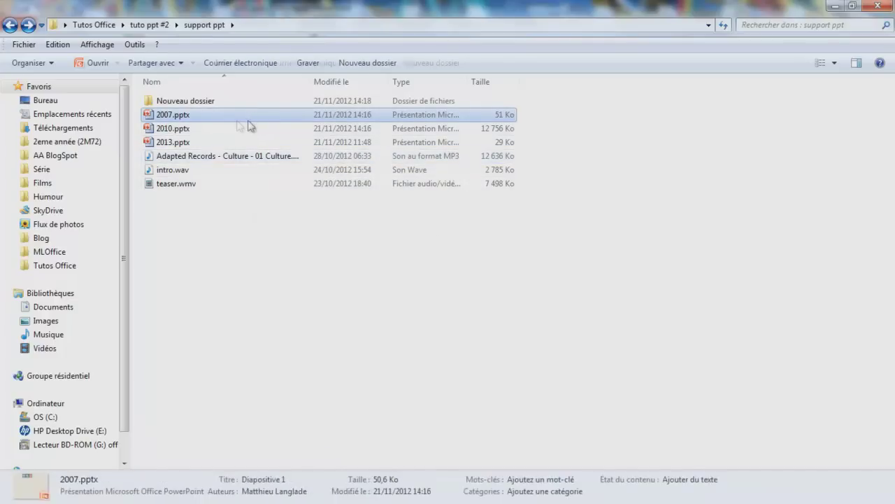
Step: Copy 2007.pptx from the support ppt folder into Nouveau dossier
left_click(220, 114)
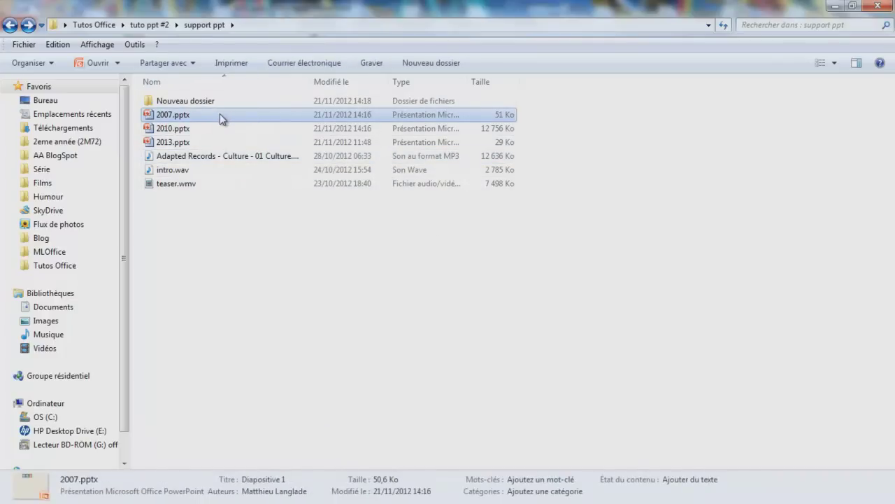
key("ctrl+c")
key("Escape")
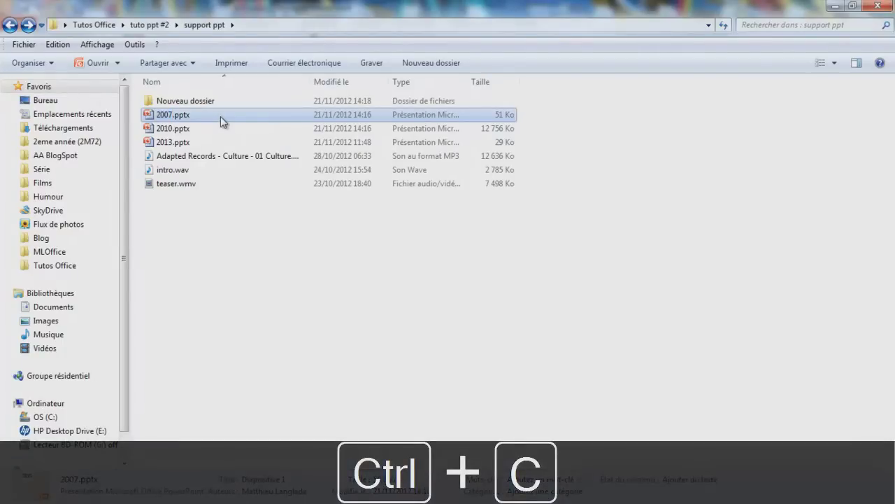
double_click(226, 104)
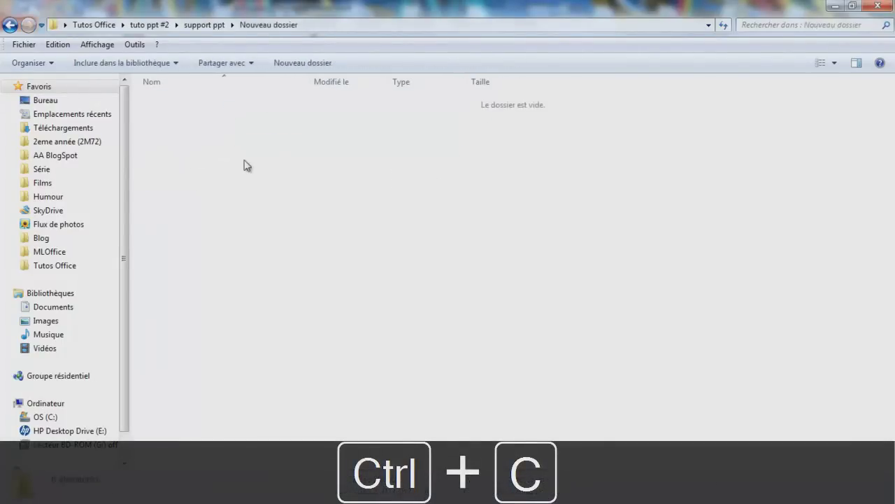
key("ctrl+v")
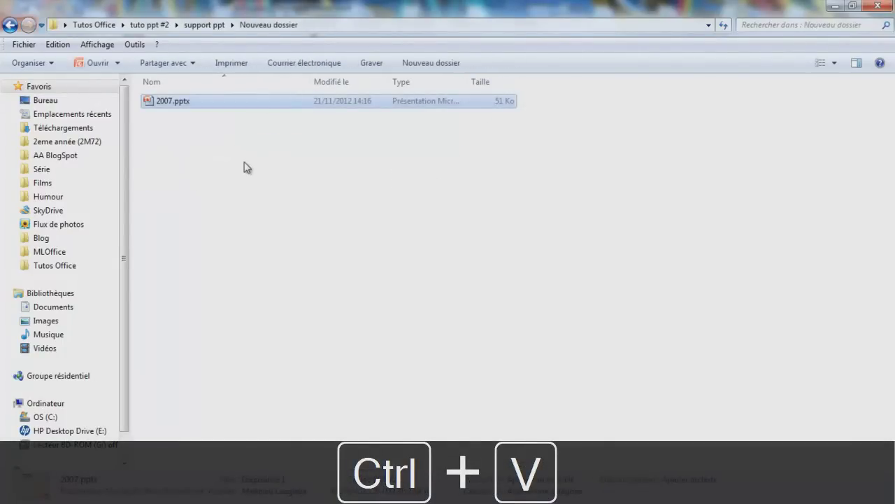
Step: Move the Adapted Records - Culture MP3 from support ppt up to the tuto ppt #2 folder, and reopen support ppt
key("BackSpace")
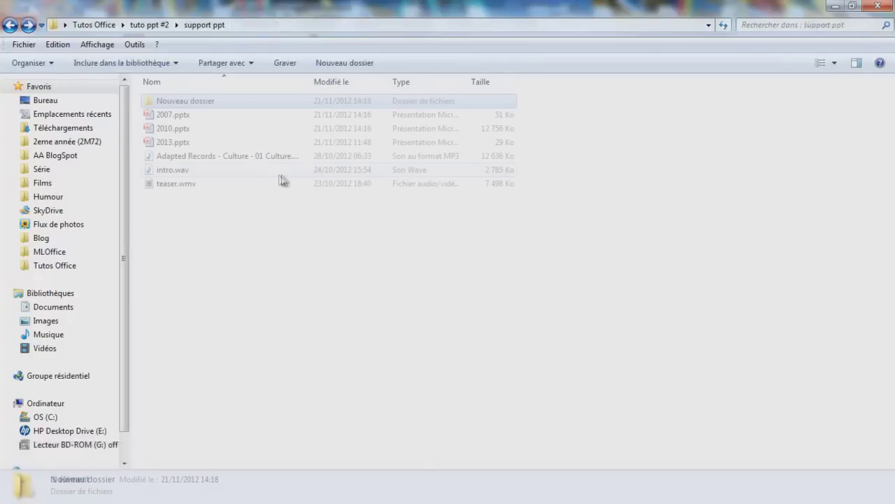
left_click(245, 157)
key("ctrl+x")
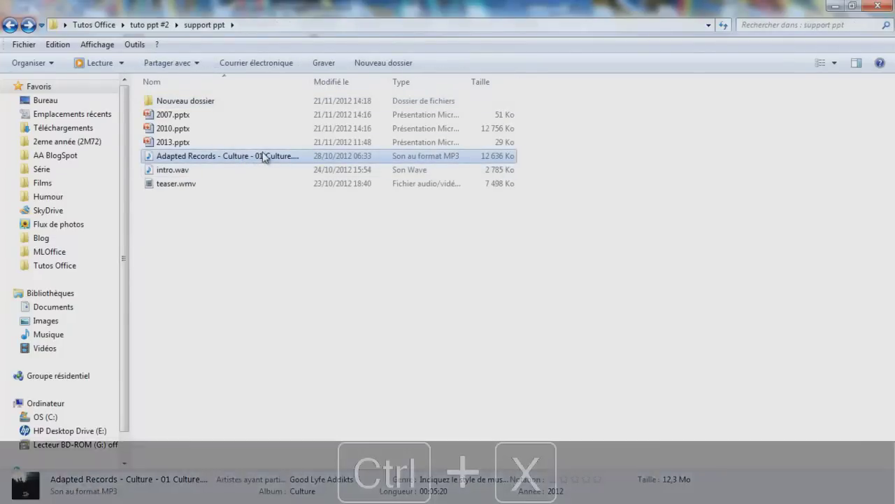
key("BackSpace")
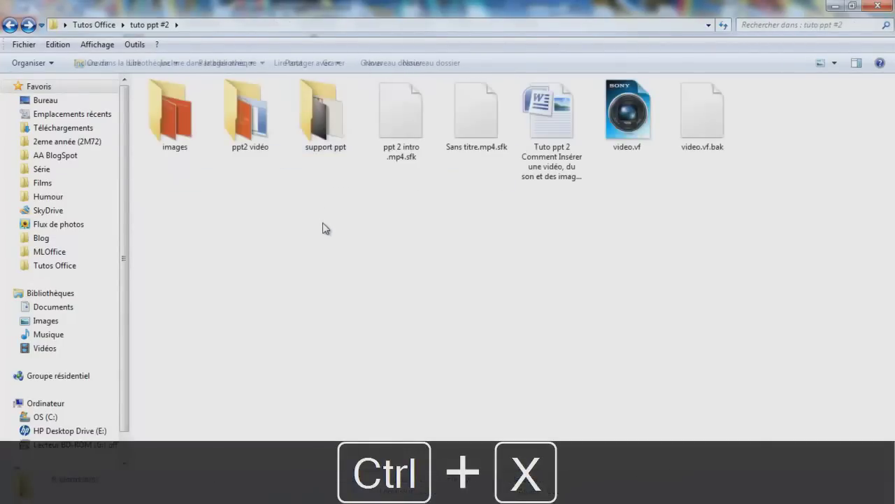
key("ctrl+v")
double_click(320, 134)
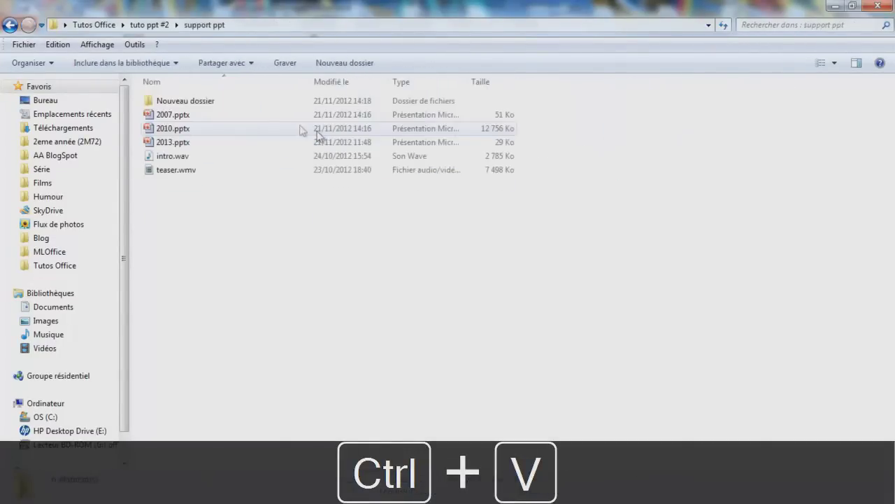
Step: Open the 2007.pptx copy in Nouveau dossier, run its slide show to test the sound on the Titre 1 slide, and close it
double_click(243, 99)
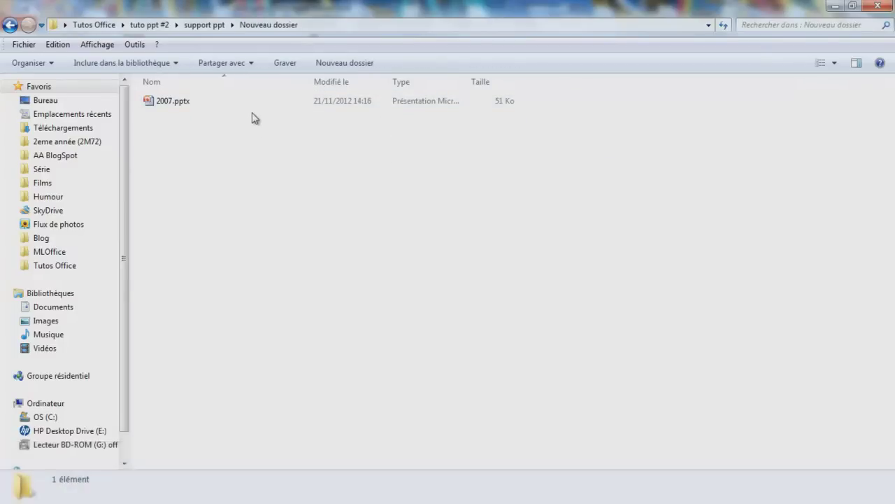
double_click(253, 103)
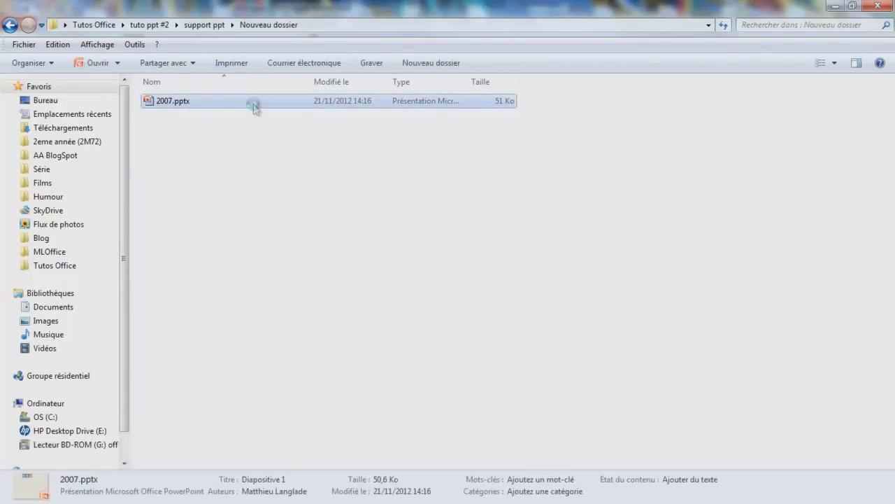
key("F5")
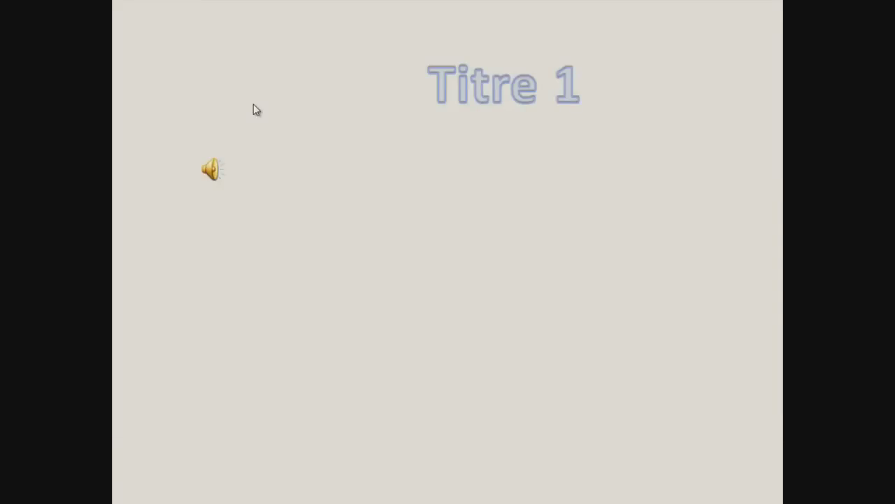
key("Escape")
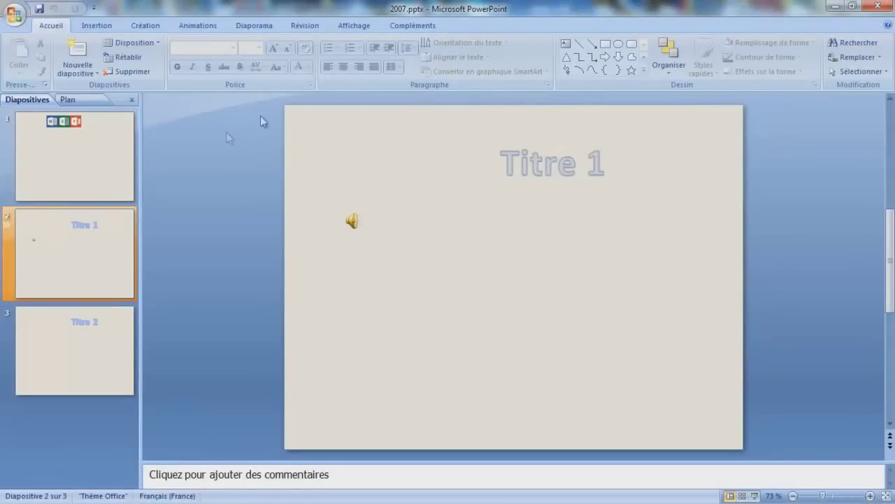
left_click(877, 7)
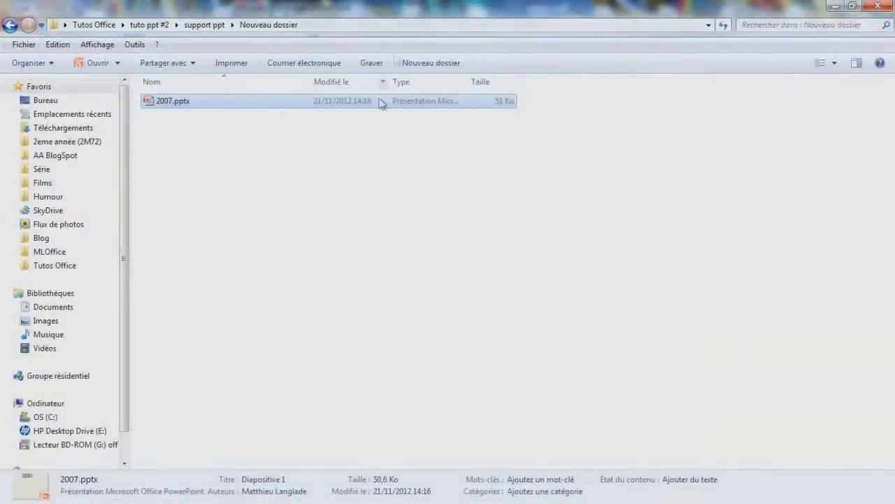
Step: Move the Adapted Records - Culture MP3 from tuto ppt #2 back into the support ppt folder, and reopen that folder
key("BackSpace")
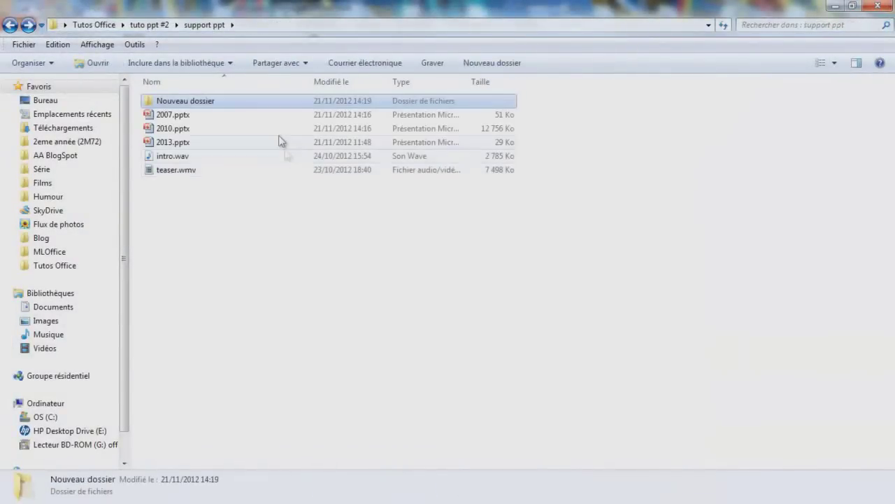
left_click(279, 251)
key("BackSpace")
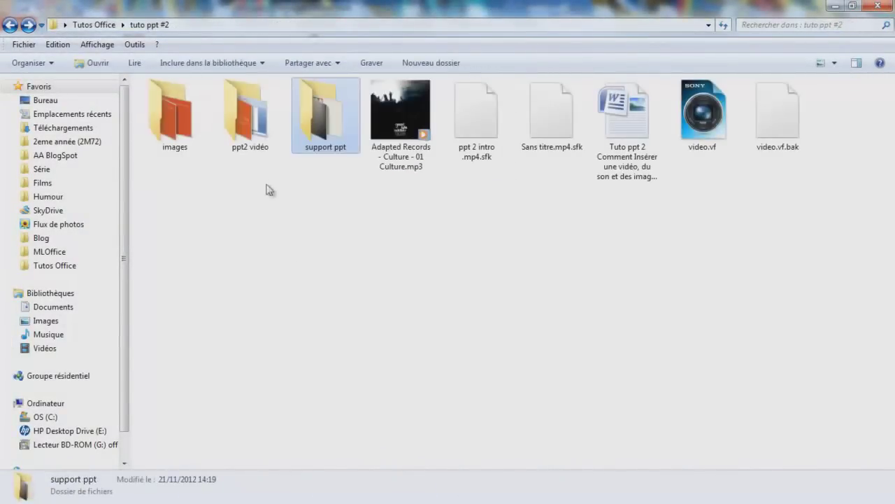
left_click_drag(399, 140, 333, 125)
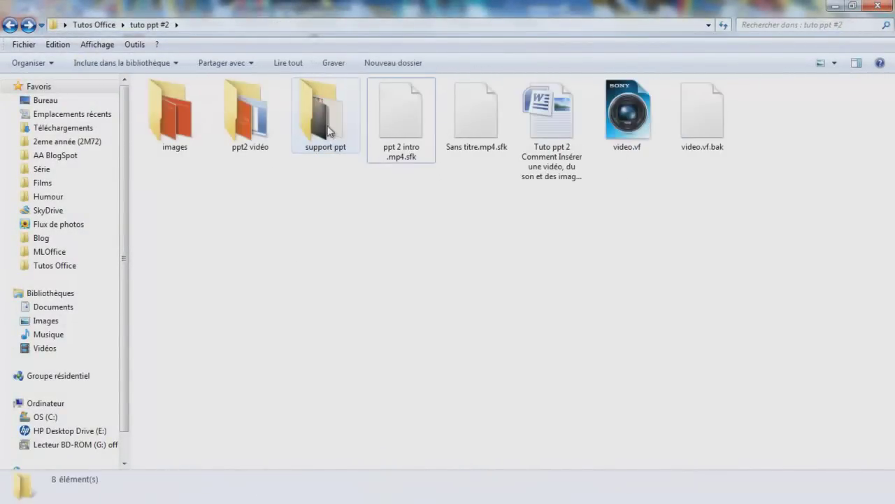
double_click(321, 125)
Step: Select 2007.pptx together with the Adapted Records - Culture MP3 in support ppt and copy both files
left_click(243, 159)
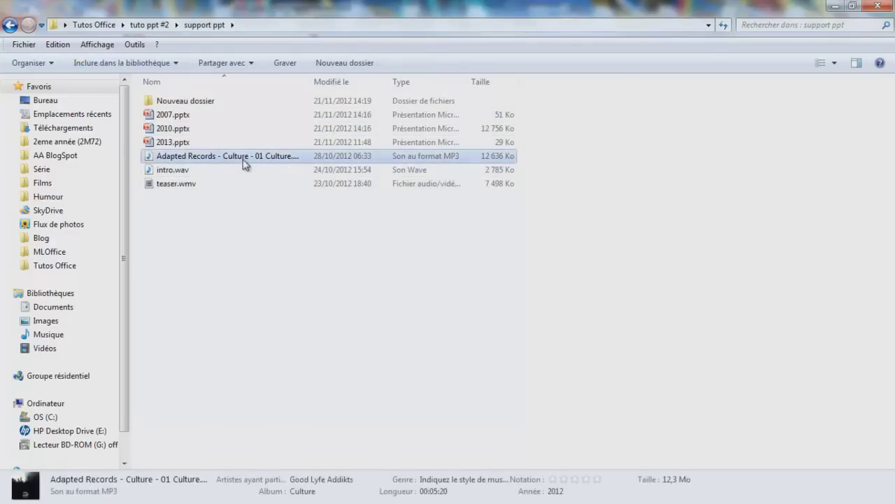
left_click(256, 116, "ctrl")
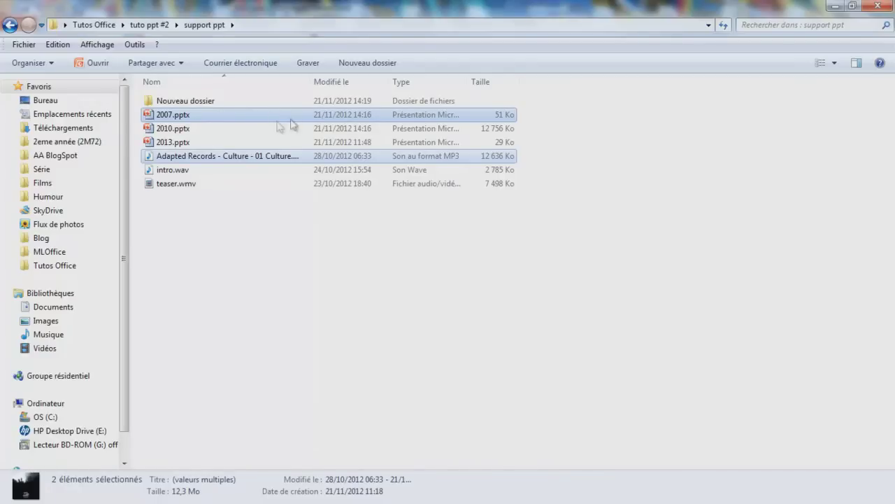
left_click(262, 154)
left_click(255, 115)
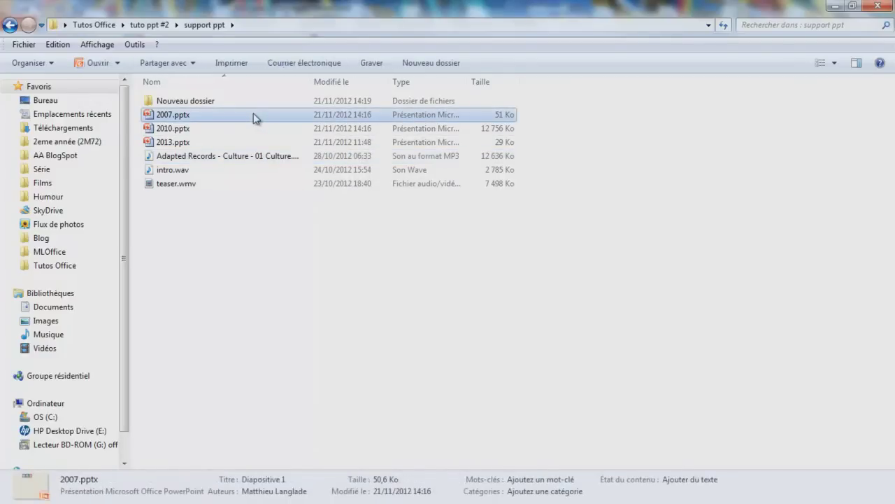
left_click(244, 157)
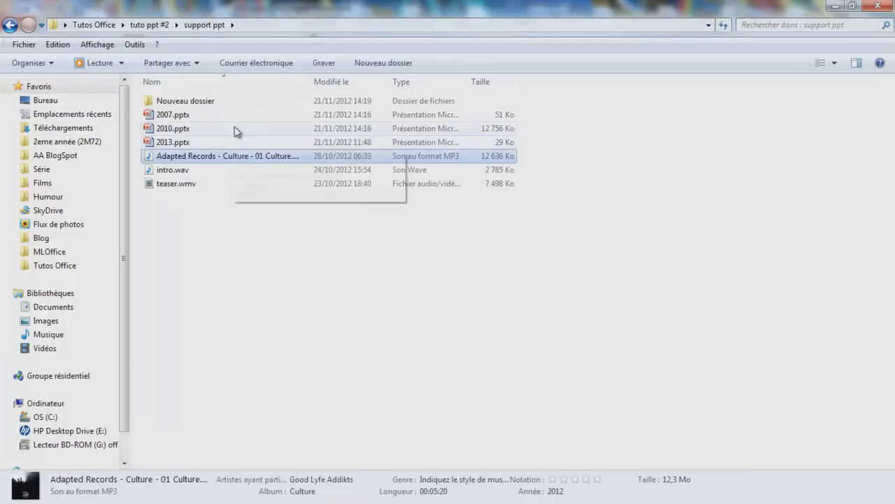
left_click(230, 117, "ctrl")
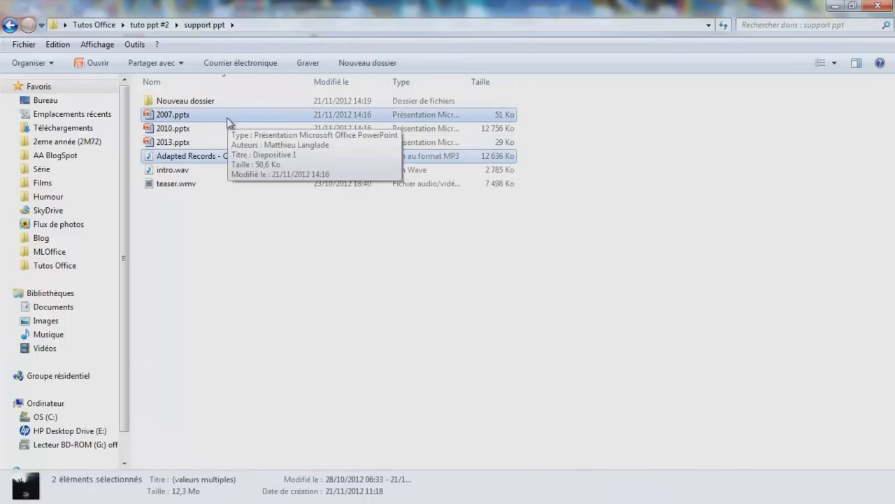
key("ctrl+c")
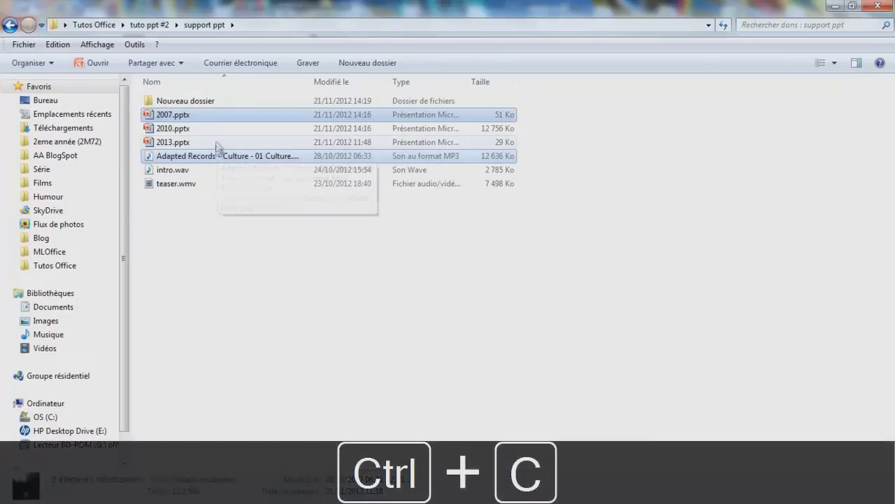
Step: Delete the existing 2007.pptx in Nouveau dossier and paste the copied presentation and MP3 there
double_click(213, 103)
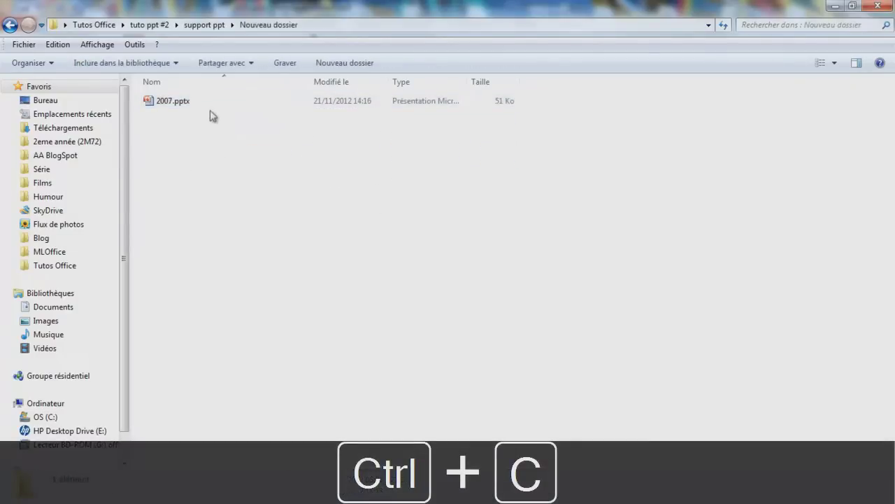
left_click(211, 105)
key("Delete")
key("Return")
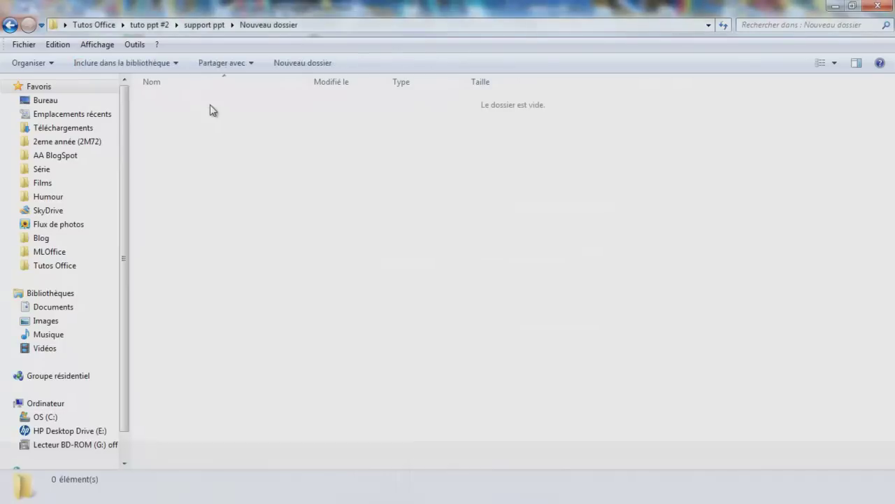
key("ctrl+v")
left_click(222, 172)
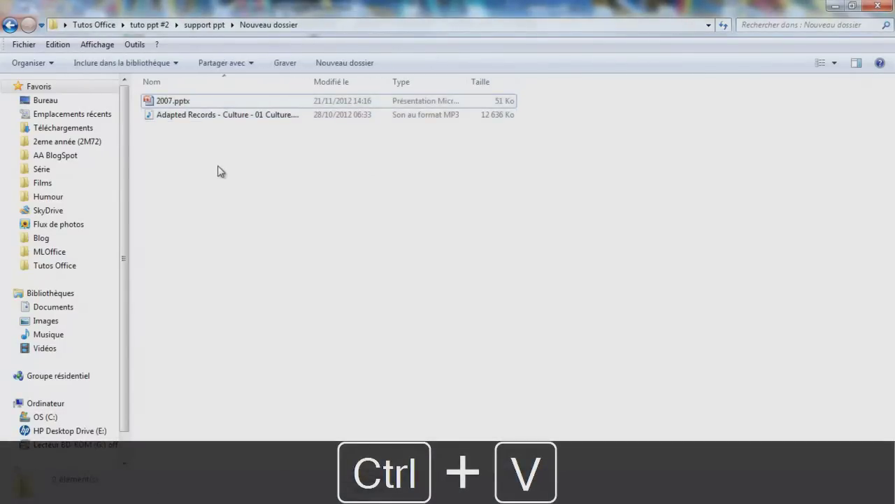
Step: Delete the Adapted Records - Culture MP3 from support ppt, and open the 2007.pptx copy in Nouveau dossier
key("BackSpace")
left_click(224, 156)
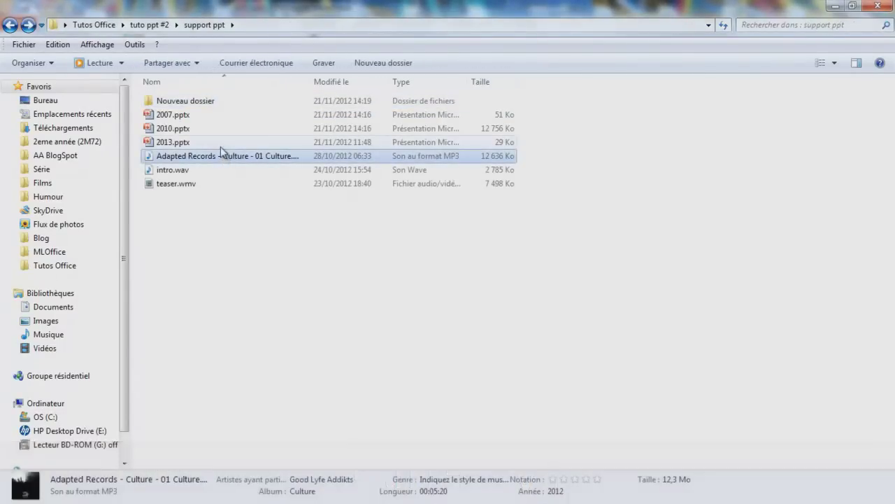
key("Delete")
key("Return")
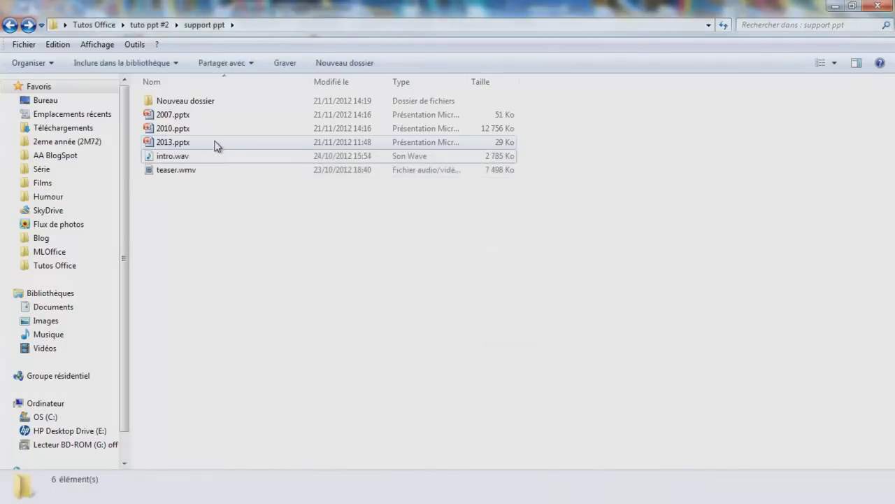
double_click(199, 101)
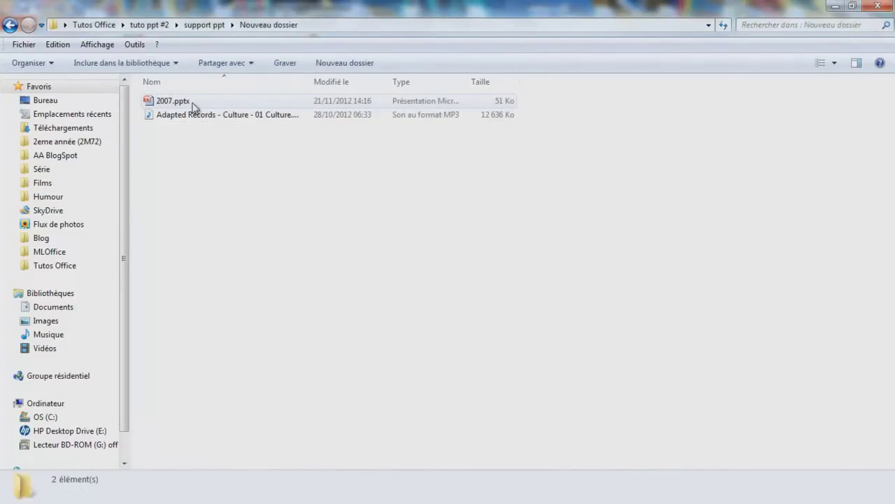
double_click(175, 101)
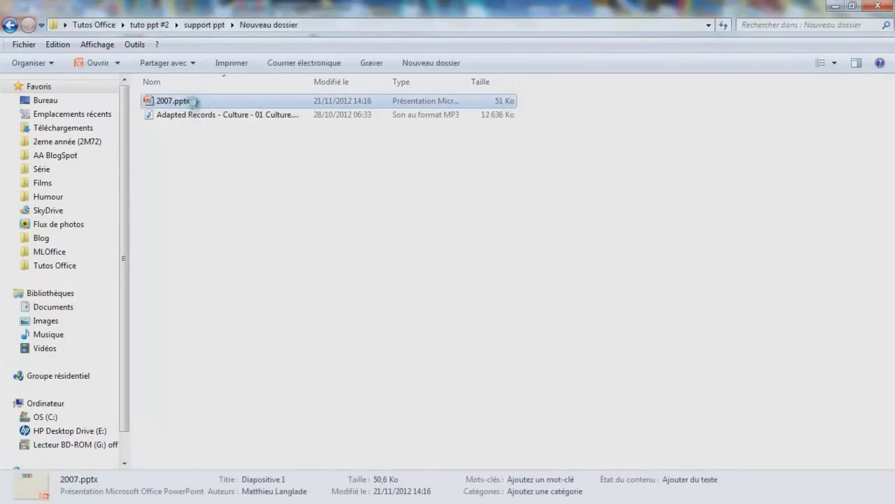
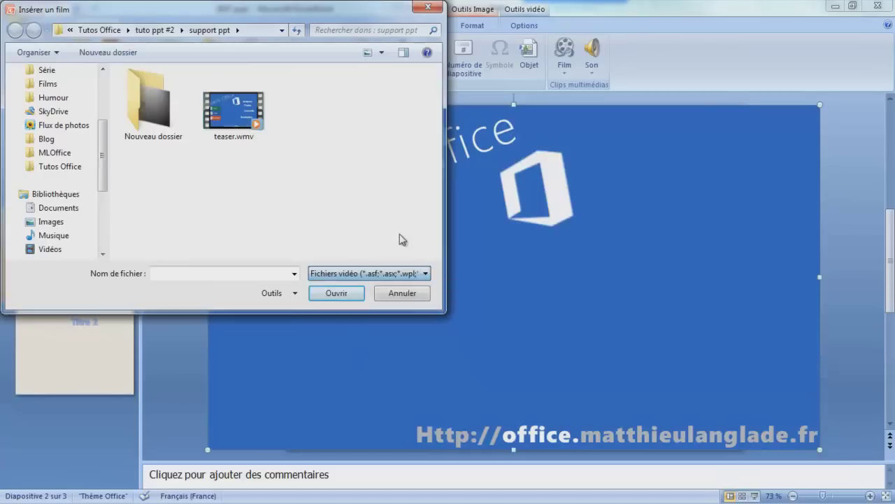
Step: Cancel inserting another film, and try moving the video down slide 2 to uncover the Titre 1 heading
left_click(395, 294)
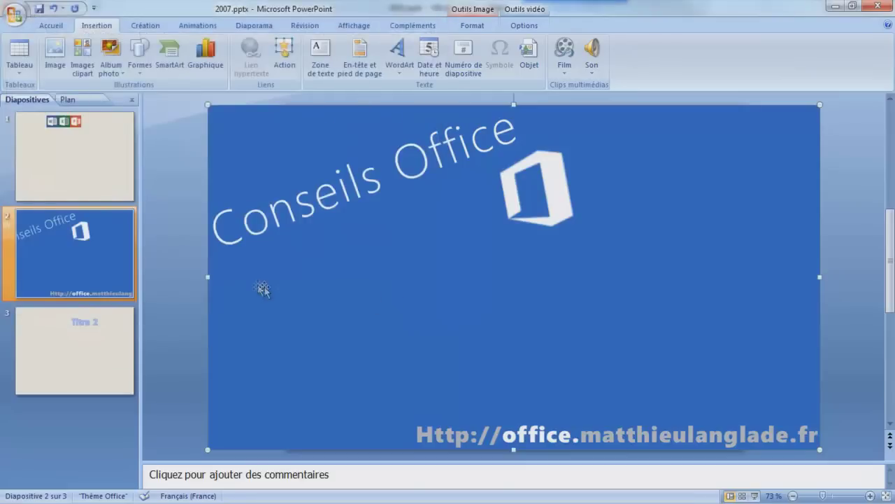
left_click_drag(321, 185, 312, 260)
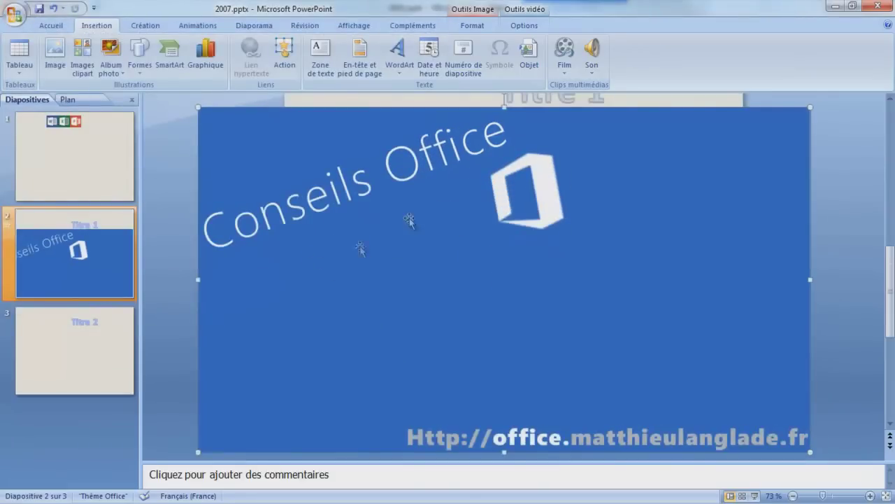
scroll(503, 221, "up", 1)
scroll(503, 221, "up", 1)
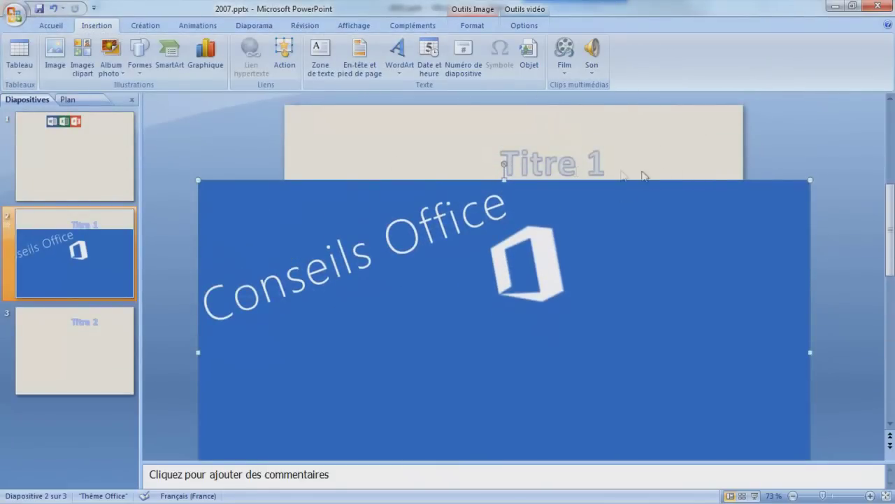
key("ctrl+z")
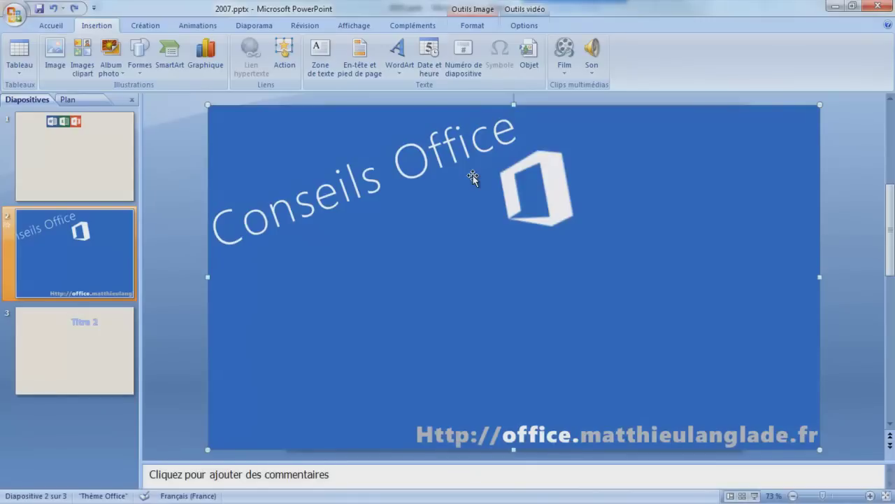
Step: Play the slide show to check the full-size video, and return to slide 2
key("F5")
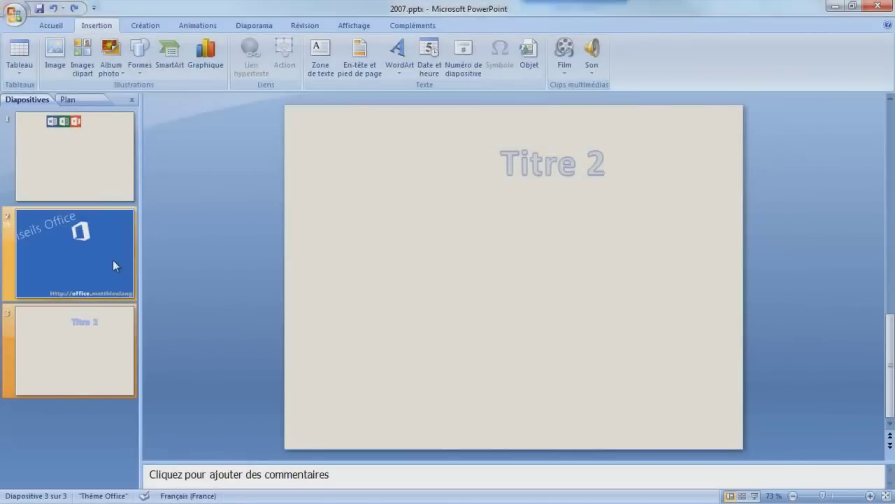
left_click(113, 259)
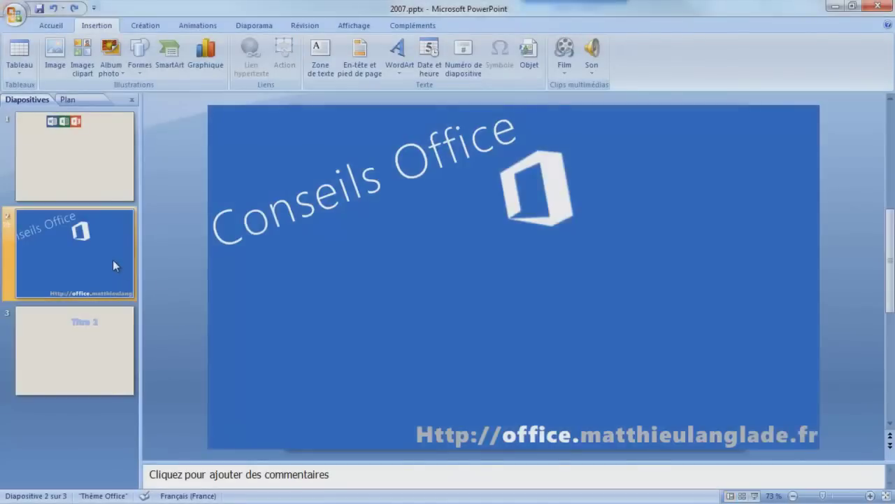
Step: Set the slide 2 video's playback to "Exécution sur l'ensemble des diapositives"
left_click(256, 174)
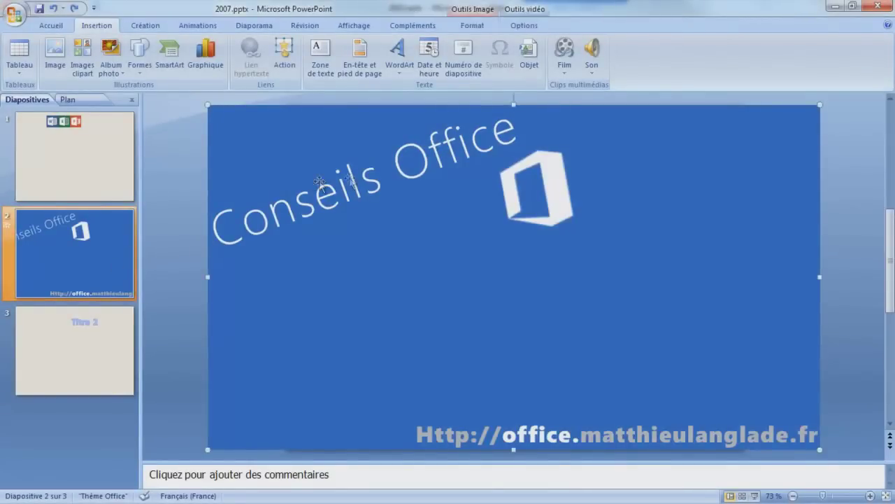
left_click(524, 25)
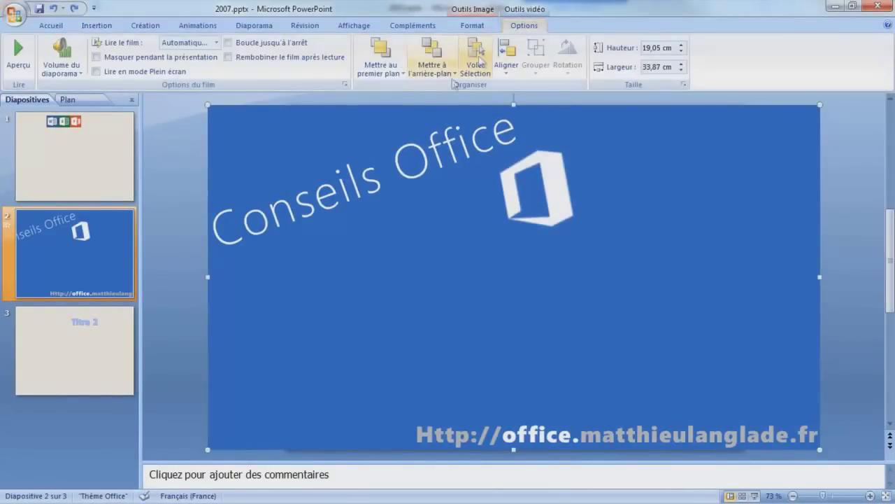
left_click(216, 43)
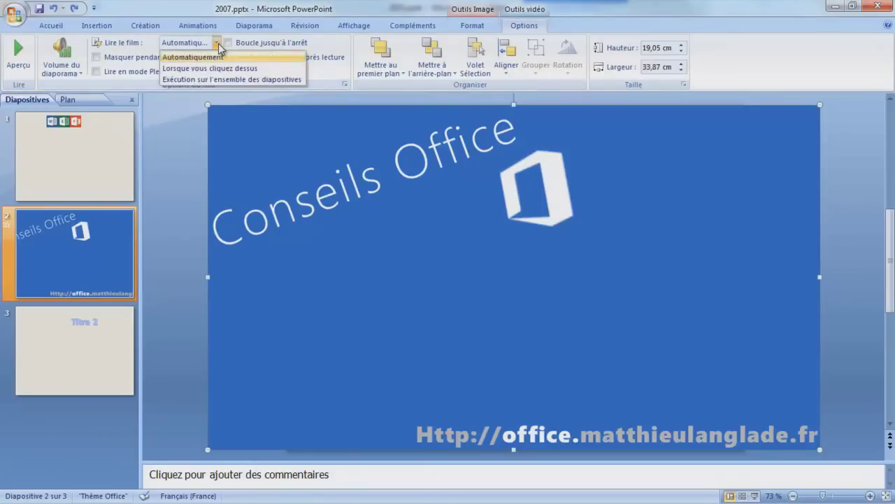
left_click(228, 80)
Step: Shrink the slide 2 video to about 4.84 cm high by 8.6 cm wide and place it below and left of the Titre 1 heading
left_click_drag(209, 105, 587, 319)
left_click_drag(660, 377, 397, 275)
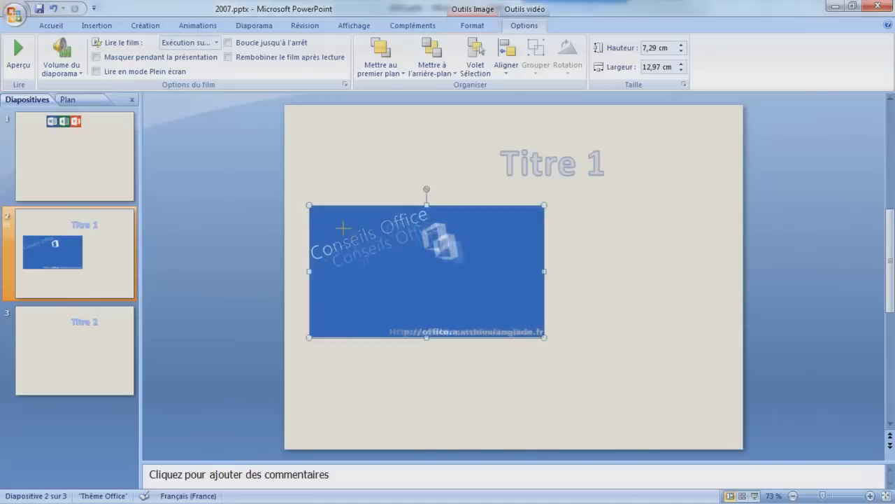
left_click_drag(306, 203, 370, 239)
left_click_drag(430, 279, 365, 224)
left_click_drag(303, 182, 323, 194)
left_click_drag(389, 237, 382, 249)
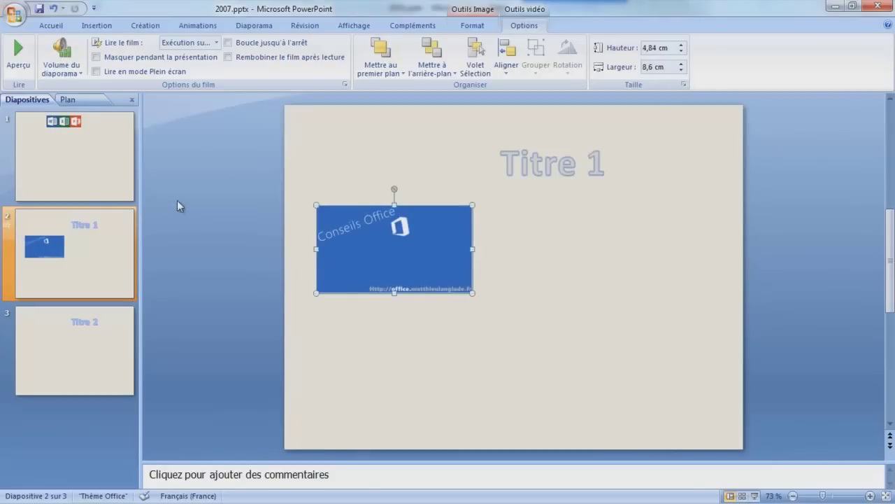
Step: Run the slide show from slide 2 through slide 3 to check the video's playback across slides, and exit it
key("shift+F5")
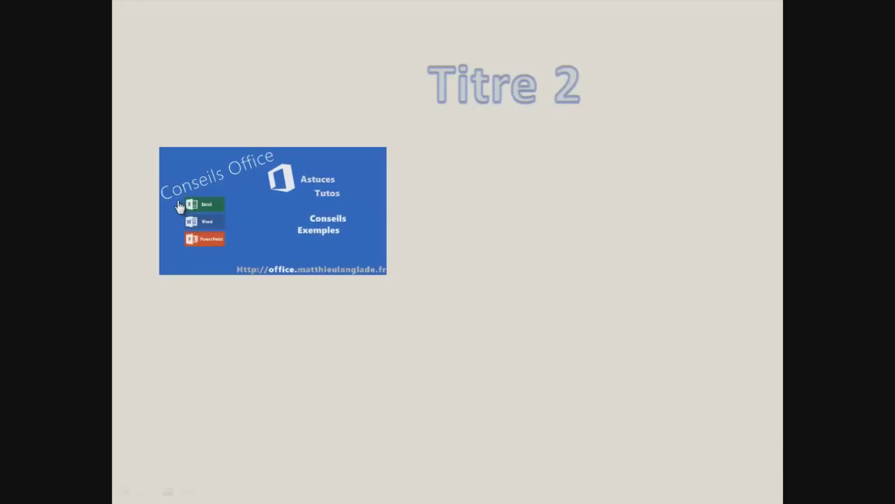
key("Escape")
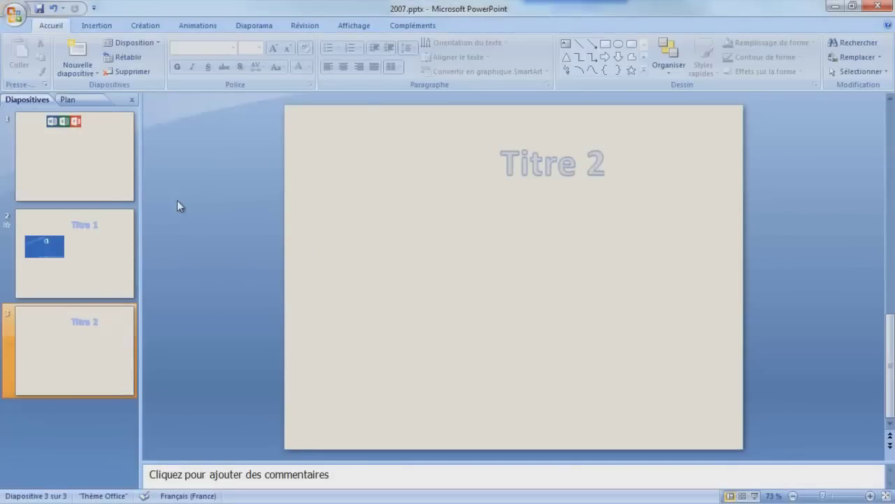
Step: On slide 2, move the video upward and slightly left, and move the Titre 1 heading up and to its right, away from the video
left_click(88, 241)
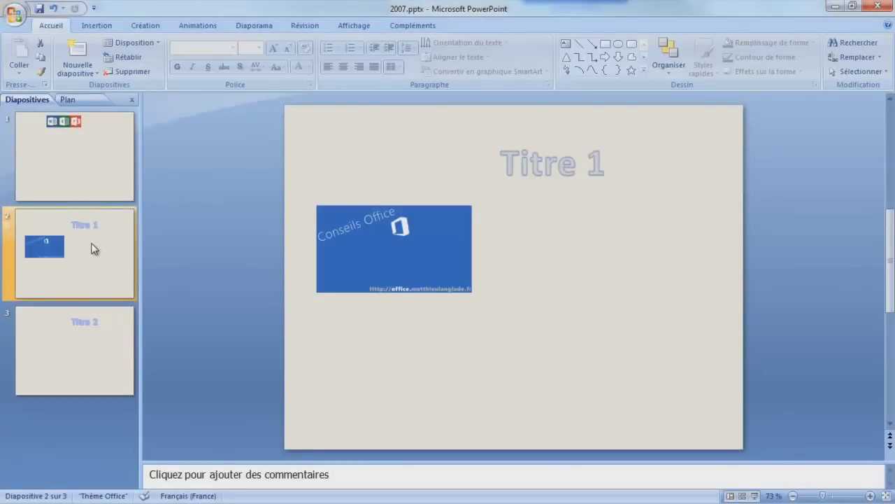
left_click_drag(396, 249, 388, 206)
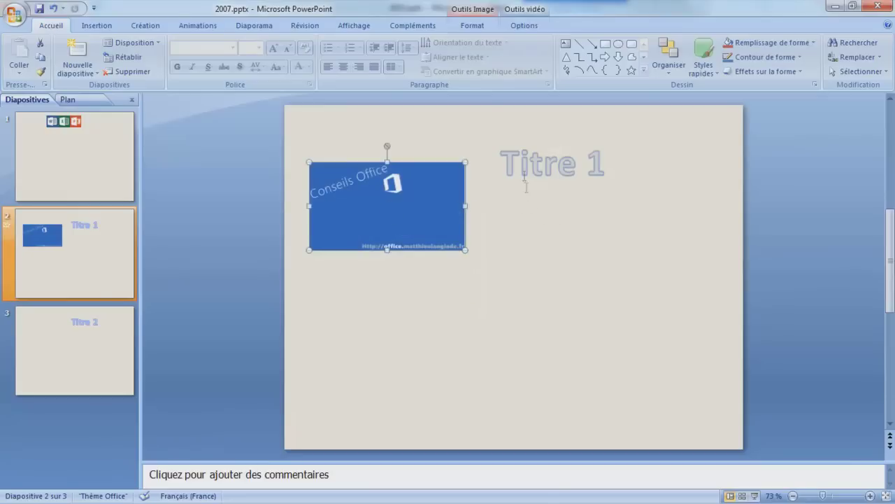
left_click(523, 168)
left_click_drag(538, 140, 586, 119)
left_click(516, 198)
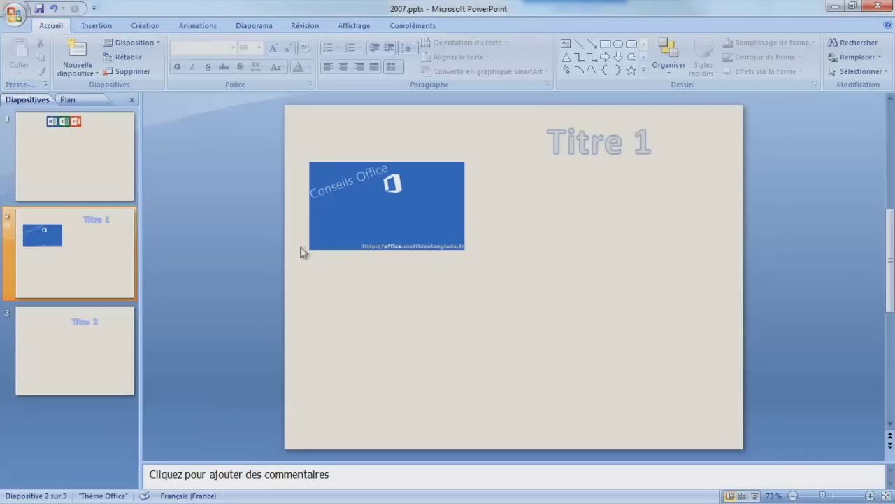
Step: Turn on "Lire en mode Plein écran" for the slide 2 video and set its playback to "Lorsque vous cliquez dessus"
left_click(74, 267)
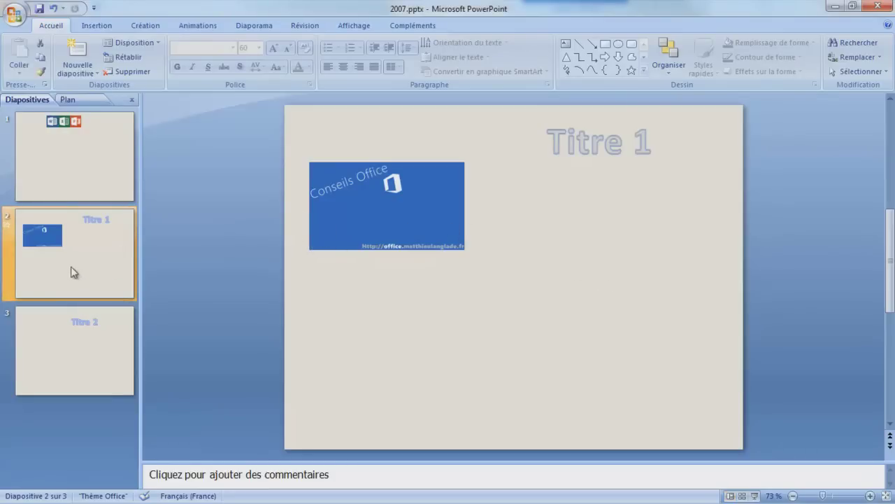
left_click(360, 211)
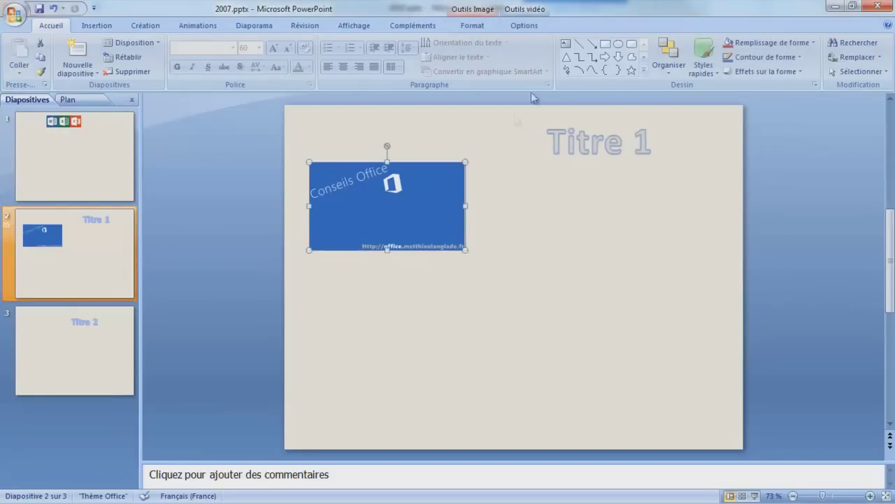
left_click(529, 31)
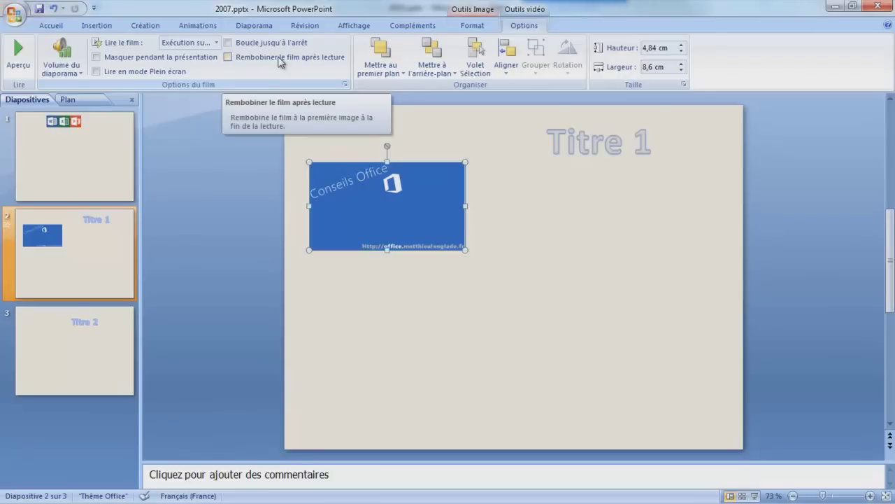
left_click(175, 72)
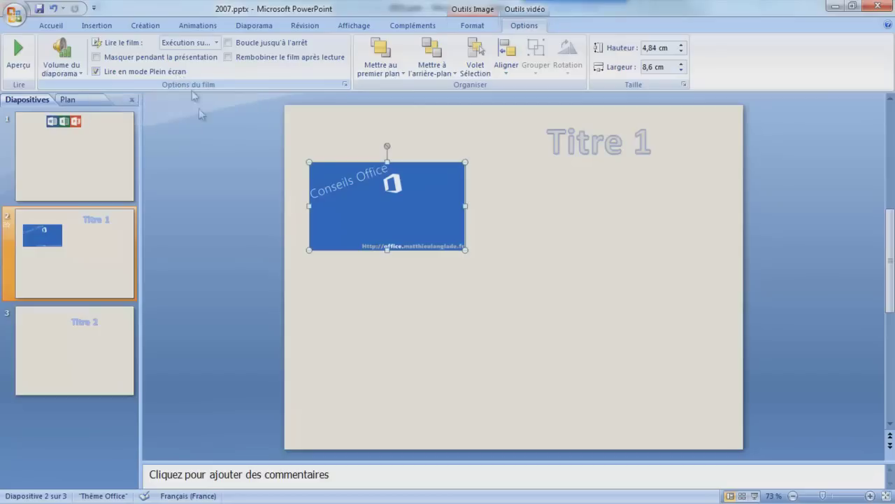
left_click(218, 46)
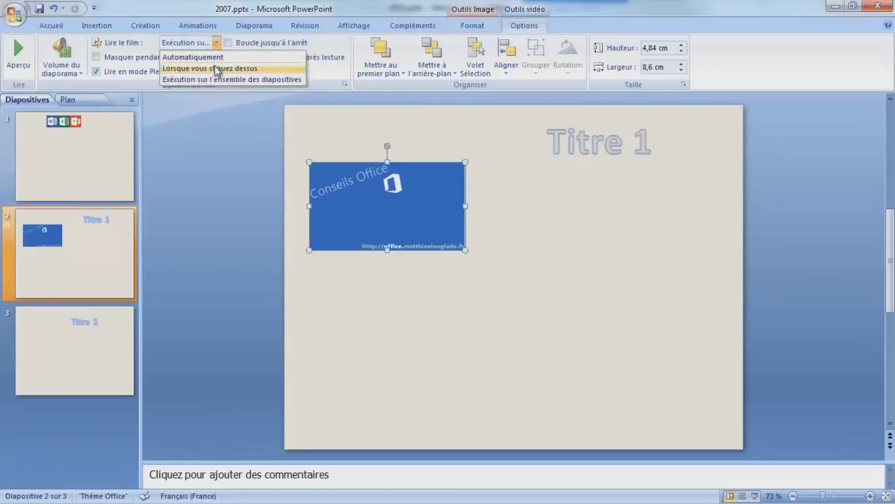
left_click(214, 68)
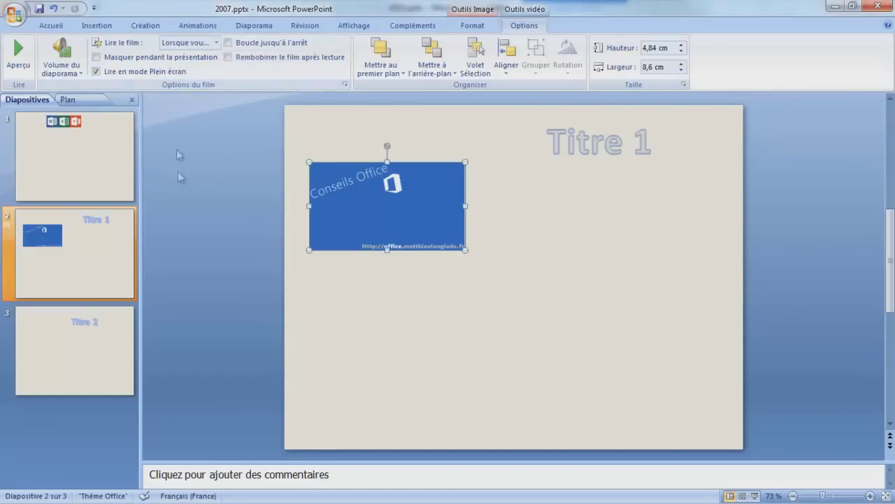
Step: Run the slide show from slide 2, start the video to check its full-screen playback, and exit the show
left_click(178, 171)
key("shift+F5")
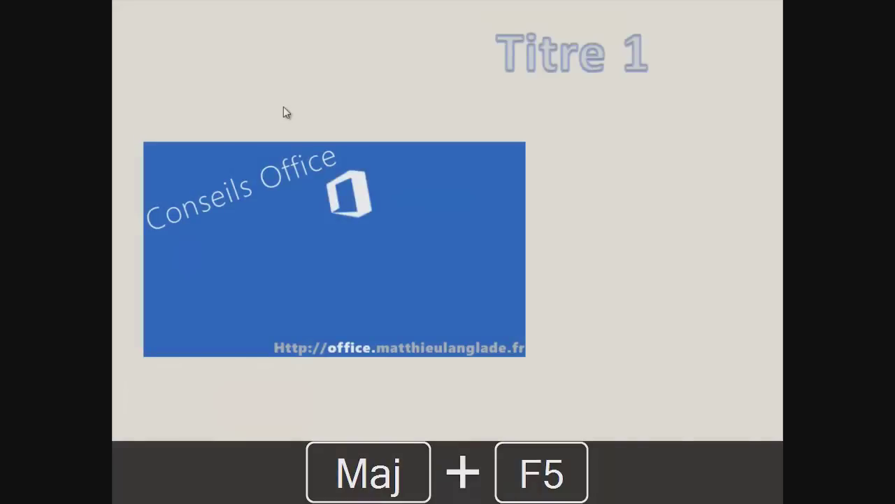
left_click(412, 244)
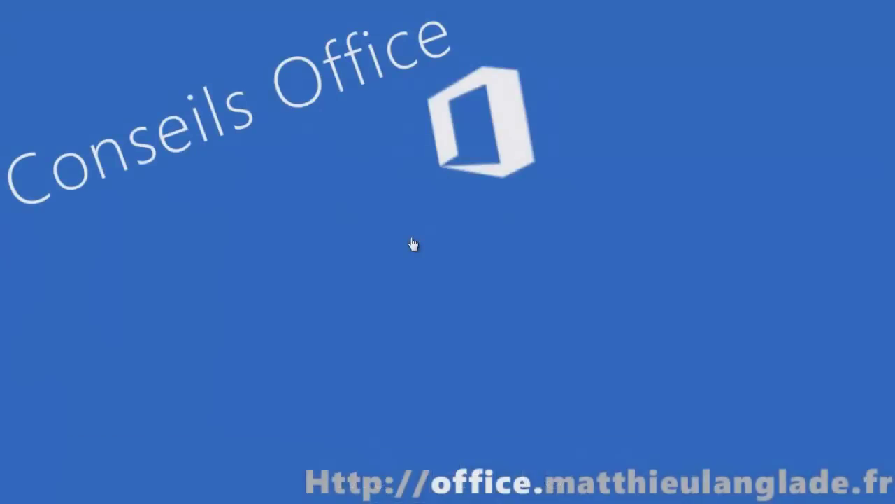
key("Escape")
left_click(469, 230)
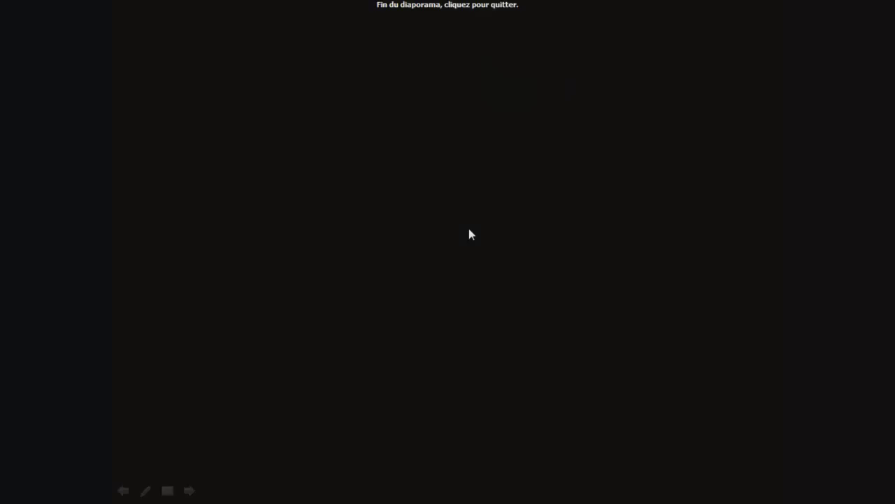
left_click(469, 233)
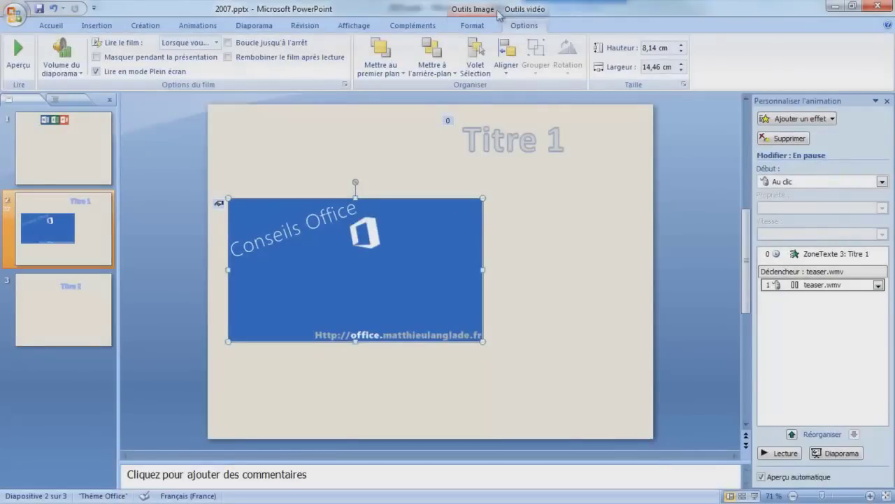
Step: Shrink the slide 2 video to about 5.16 cm high by 9.17 cm wide, move it up and left, and apply the rounded reflected picture style
left_click(473, 26)
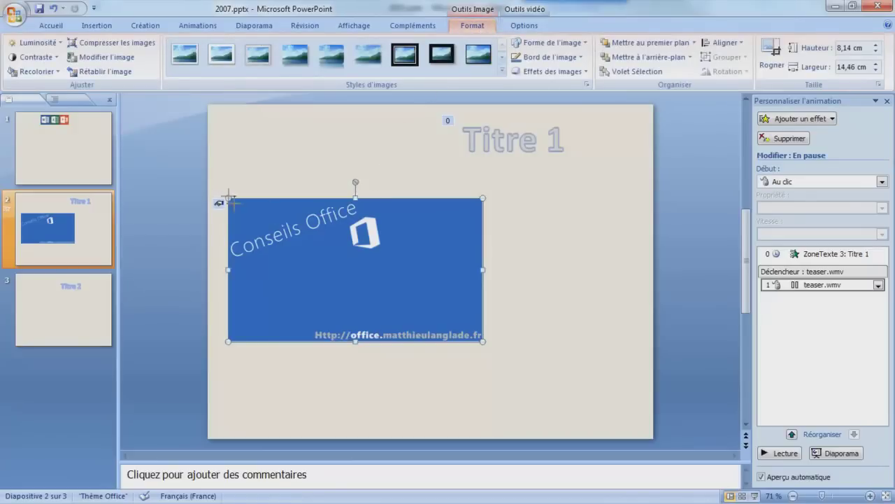
left_click_drag(230, 198, 324, 251)
left_click_drag(391, 285, 302, 209)
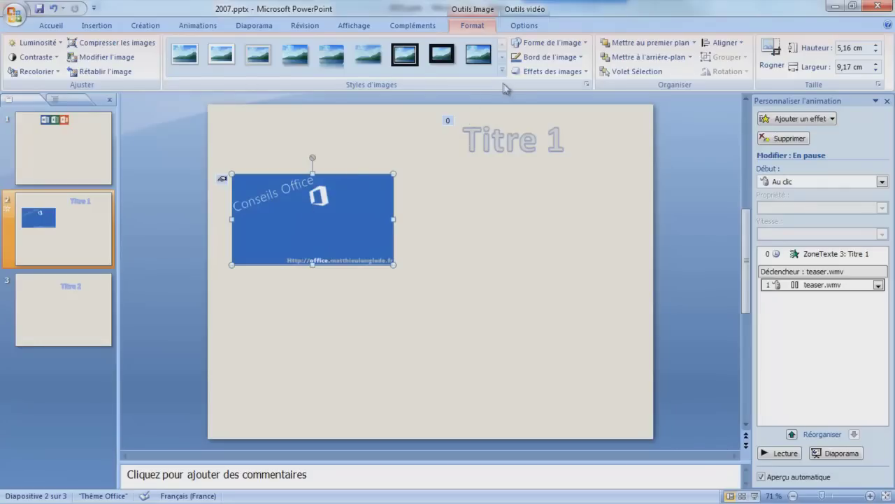
left_click(323, 58)
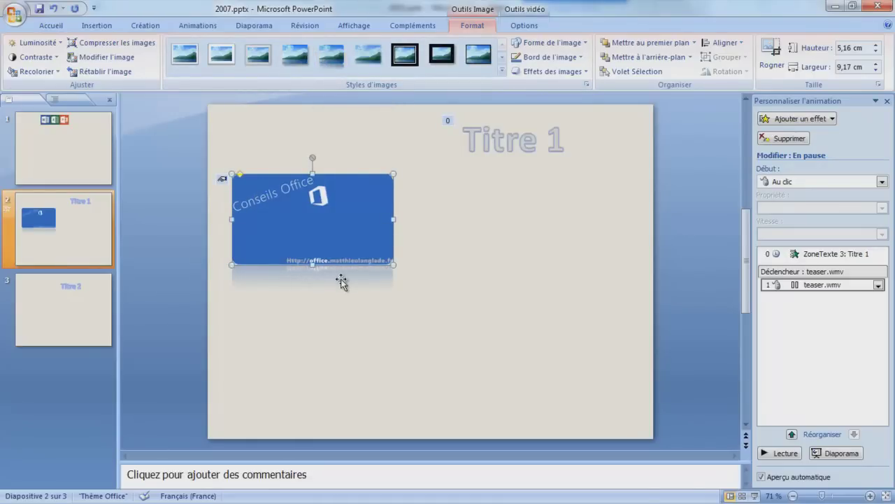
Step: Run the slide show, return to slide 2, start the styled video to check its full-screen playback, and exit
key("shift+F5")
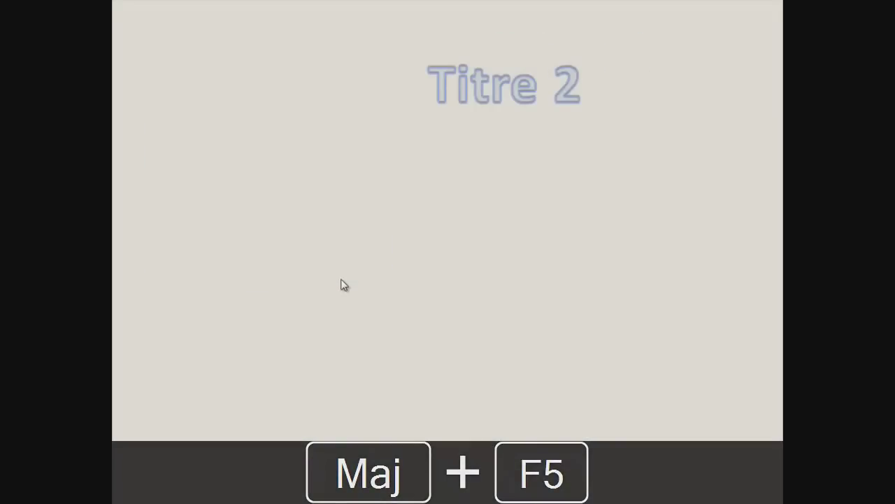
key("Left")
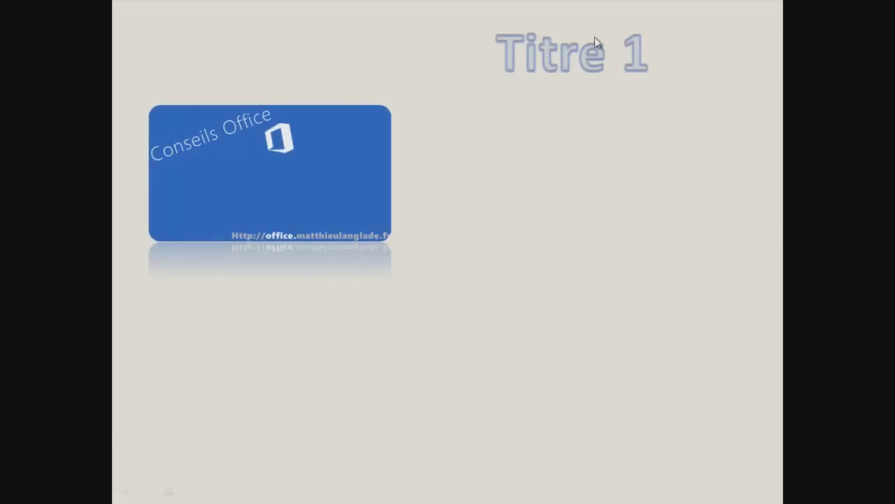
left_click(228, 182)
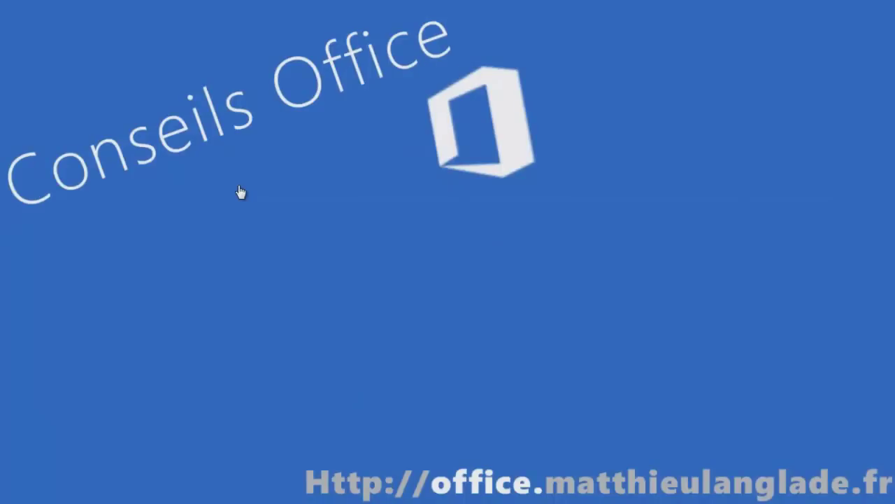
key("Escape")
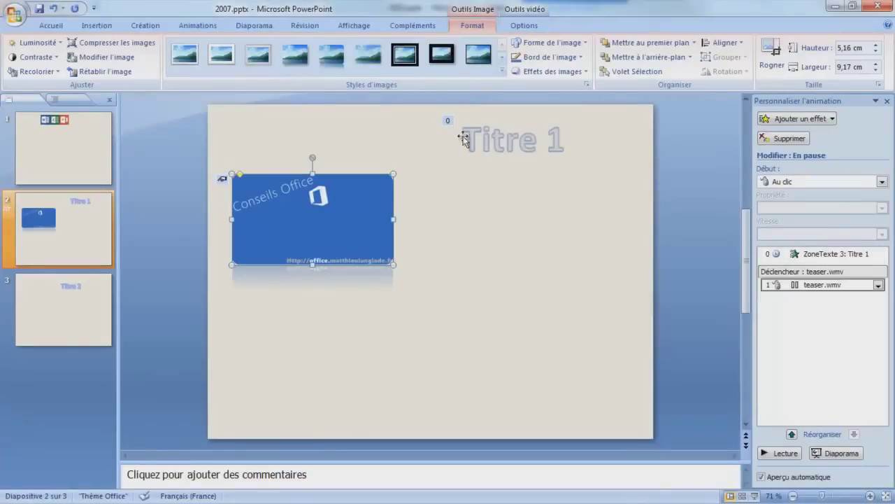
Step: Turn off "Lire en mode Plein écran" for the video and run the slide show from slide 2 to check its playback within the slide
left_click(526, 24)
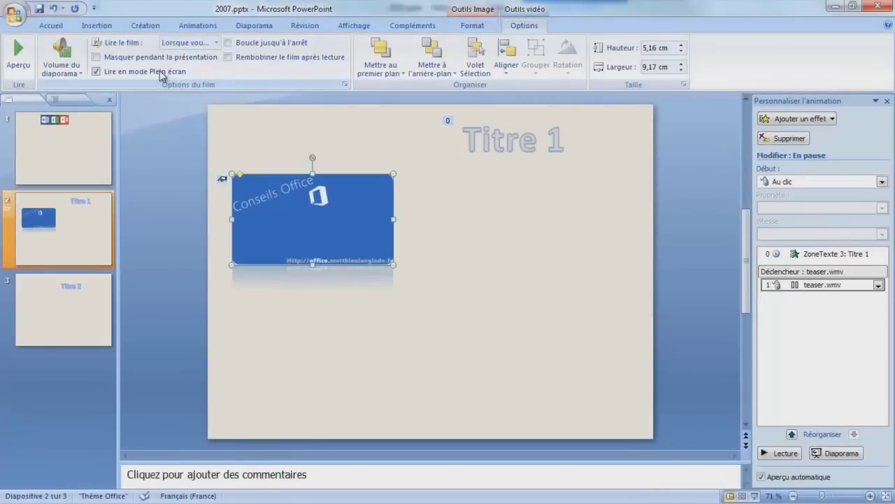
key("shift+F5")
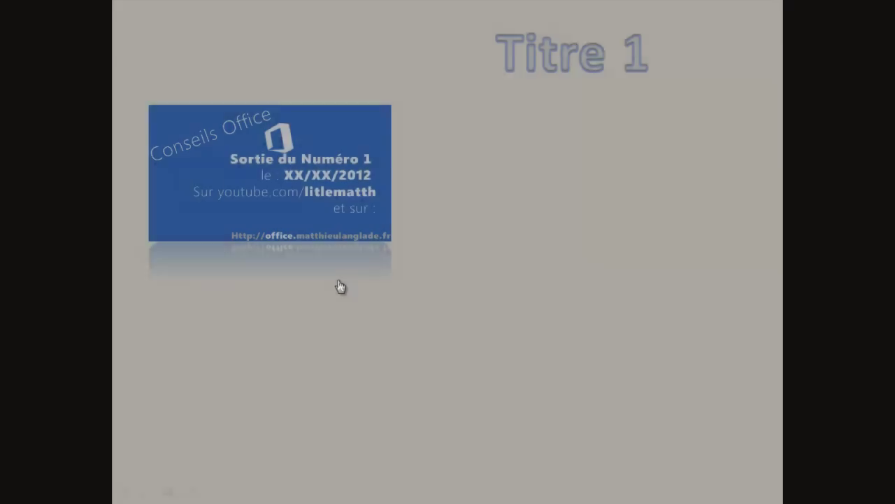
key("Escape")
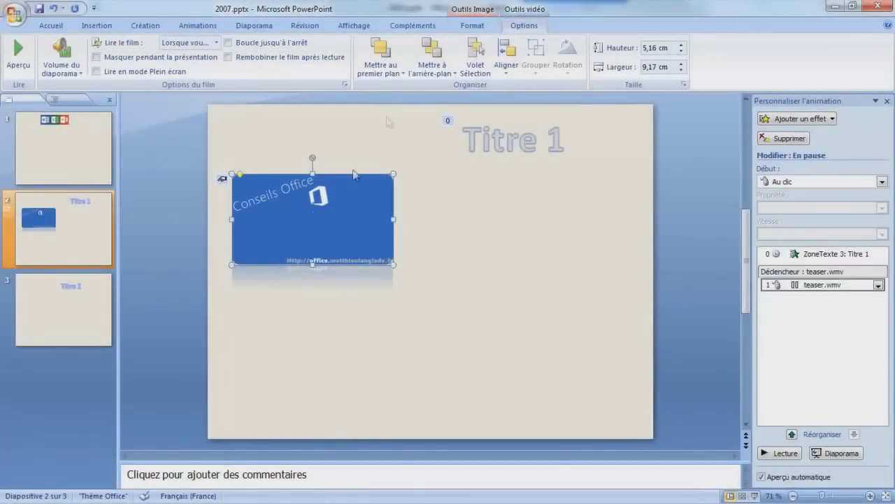
Step: Apply the full reflection variation without offset to the slide 2 video
left_click(472, 25)
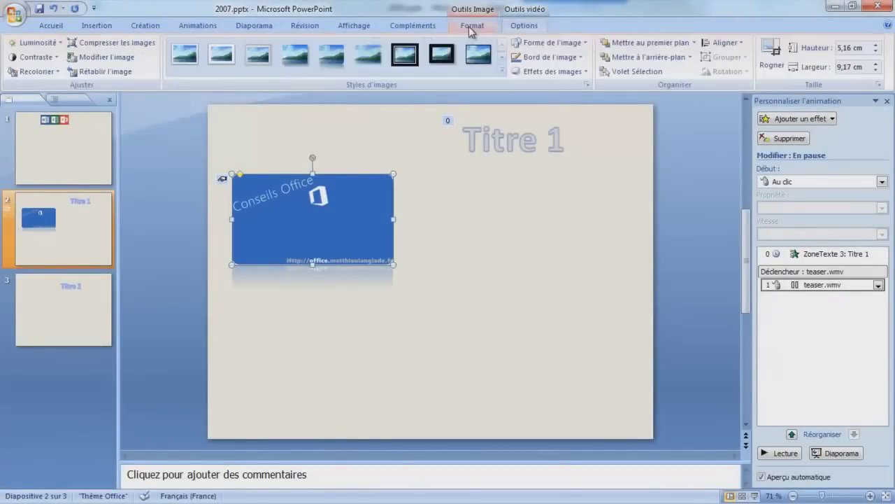
left_click(572, 73)
mouse_move(586, 249)
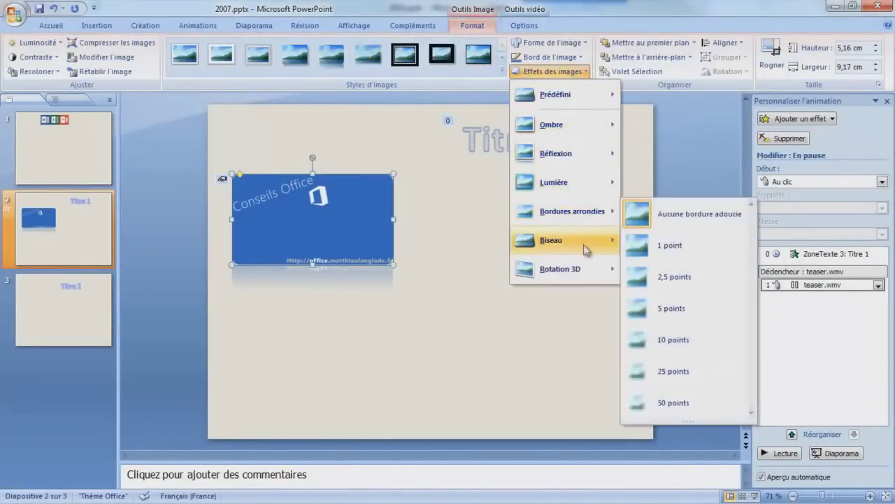
mouse_move(603, 154)
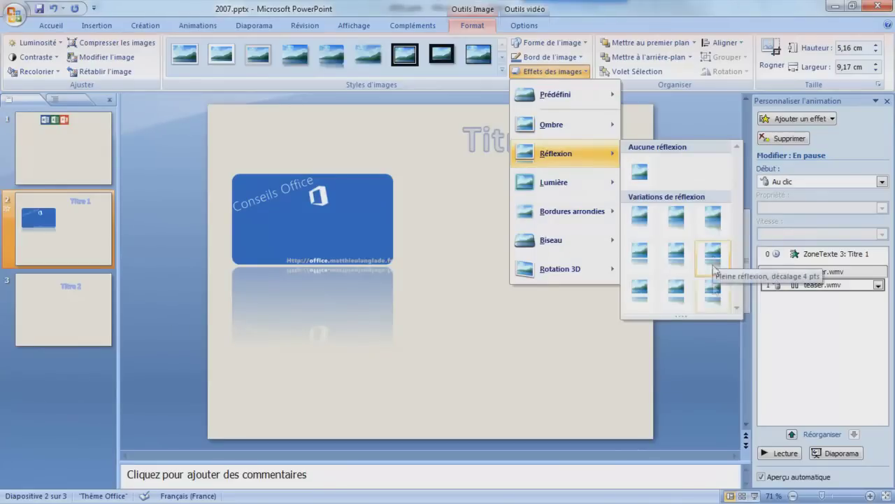
left_click(713, 219)
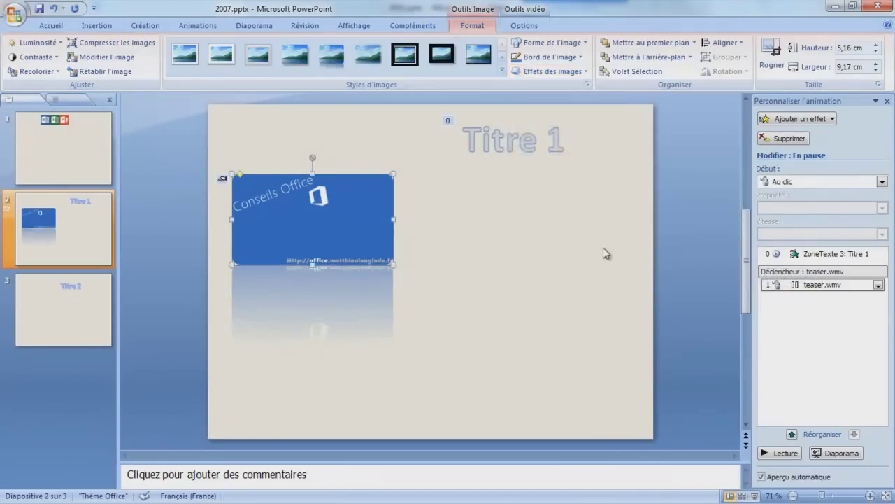
Step: Run the slide show from slide 2 to check the video with its full reflection, exit, and display the video's playback options
key("shift+F5")
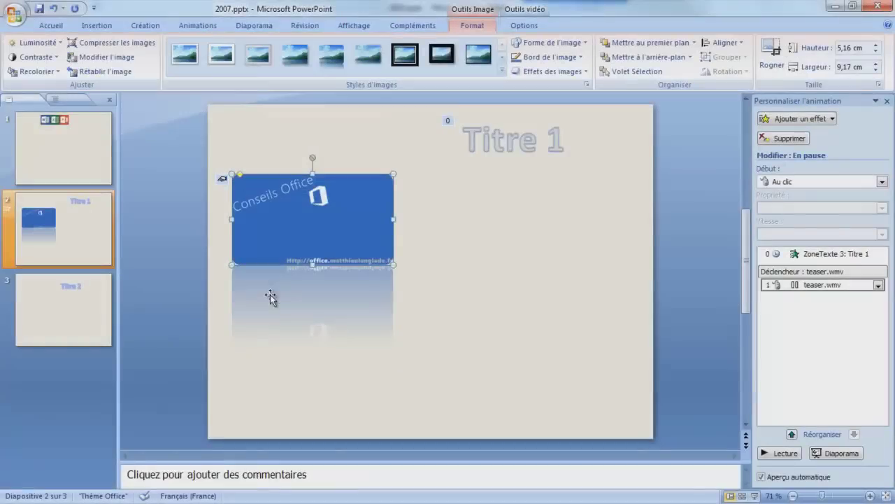
key("Escape")
left_click(526, 27)
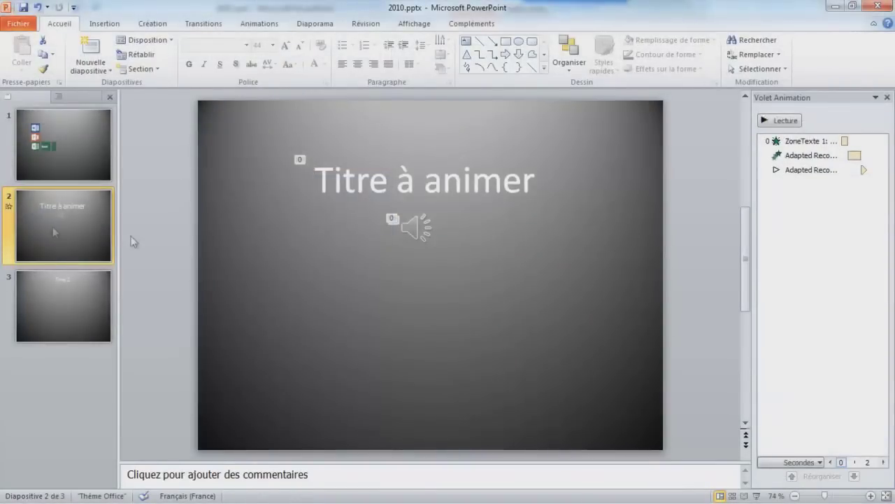
Step: In 2010.pptx, delete the audio object below the "Titre à animer" heading on slide 2
left_click(416, 225)
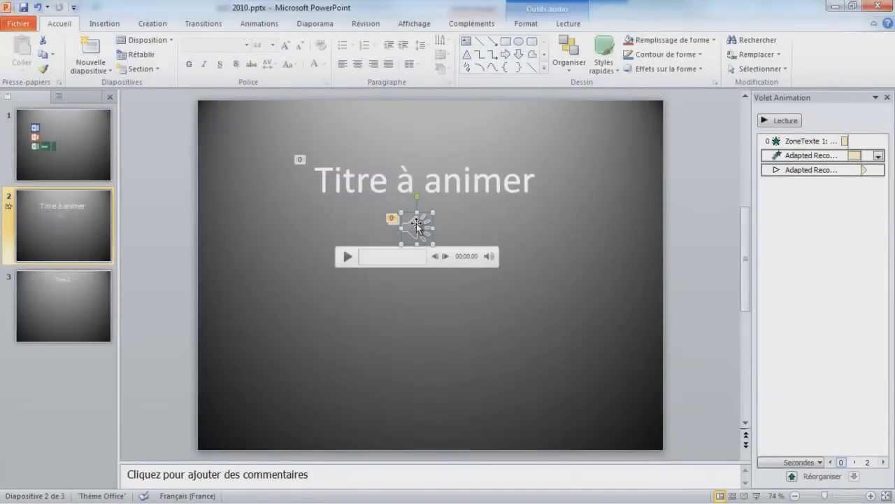
key("Delete")
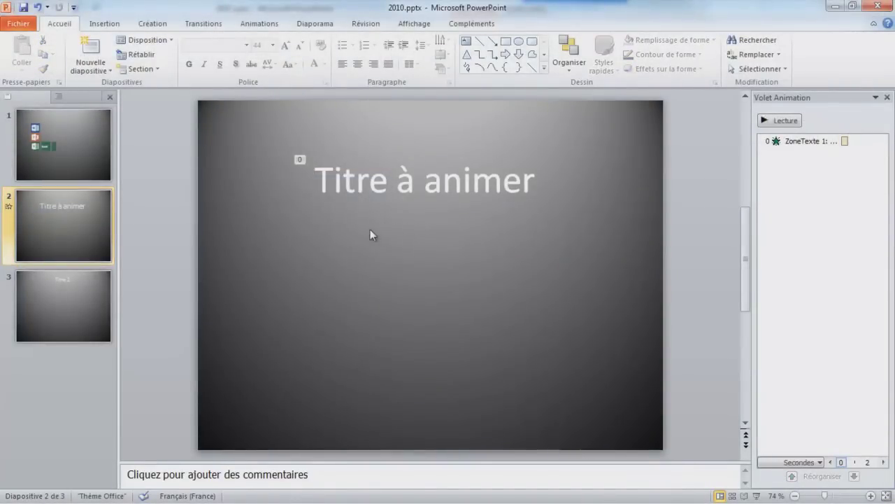
Step: Begin inserting a video on slide 2 of 2010.pptx
left_click(107, 23)
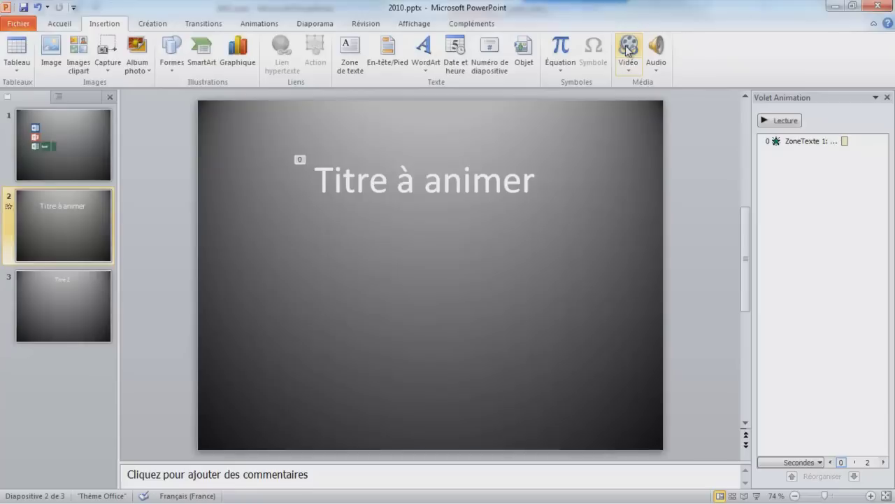